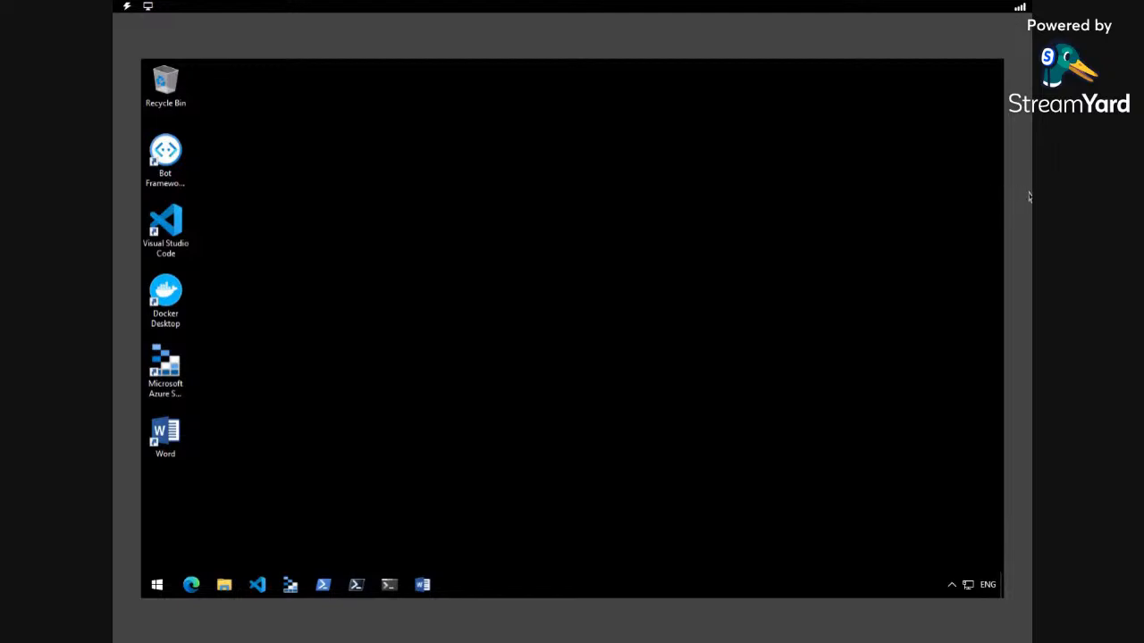
Dismiss the browser's personalization prompt and navigate to portal.azure.com
{"action": "left_click_drag", "start_coordinate": [1031, 199], "coordinate": [1056, 198]}
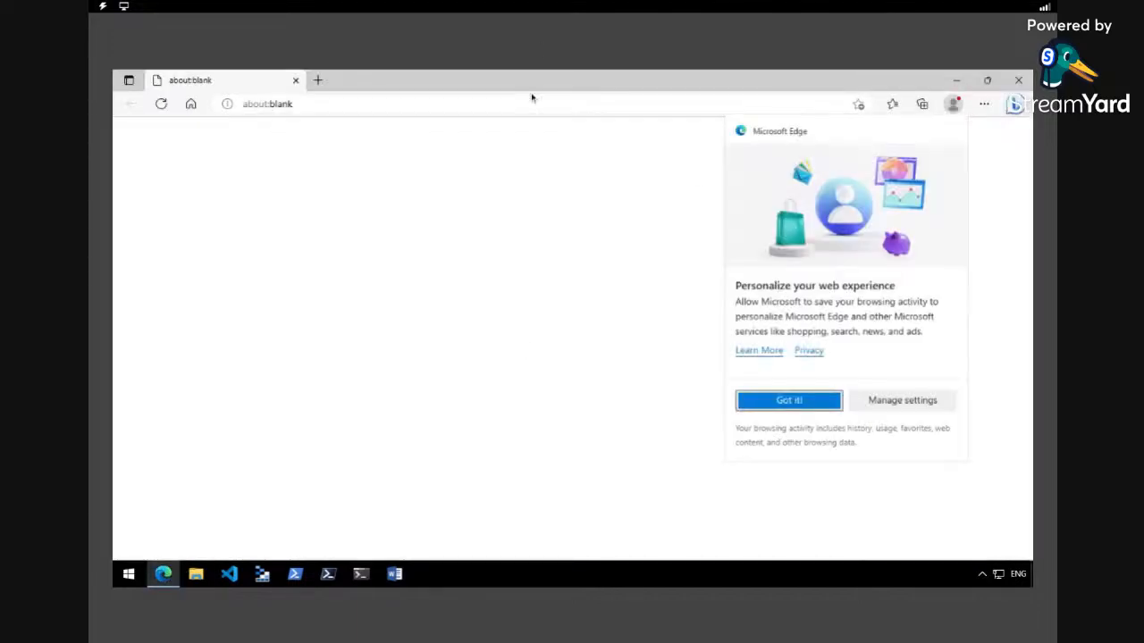
{"action": "left_click", "coordinate": [779, 401]}
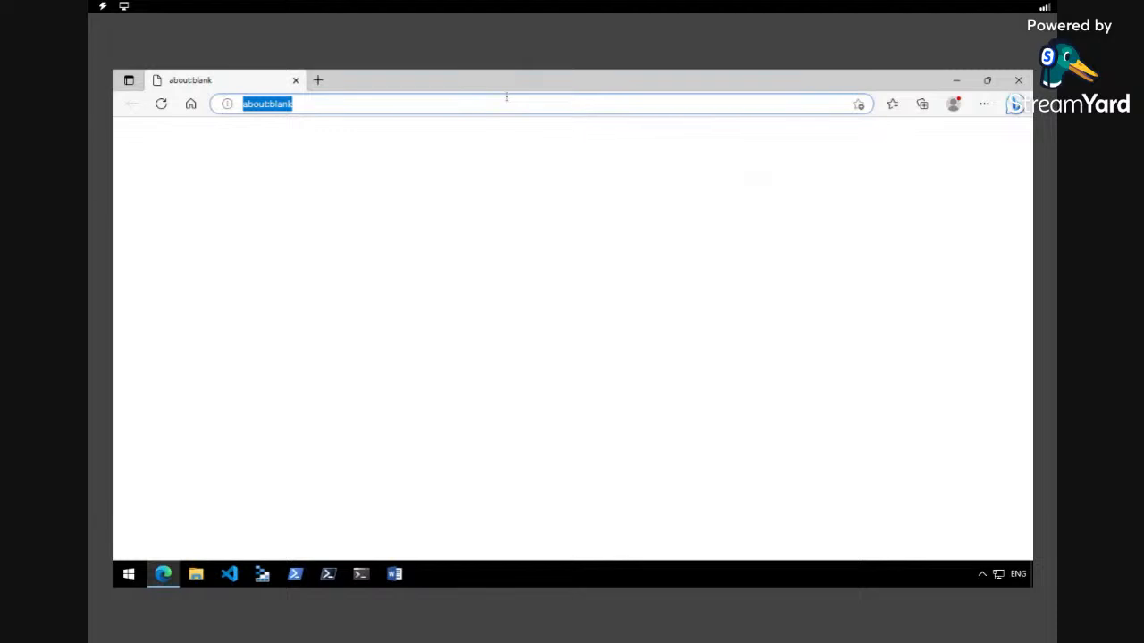
{"action": "type", "text": "portal"}
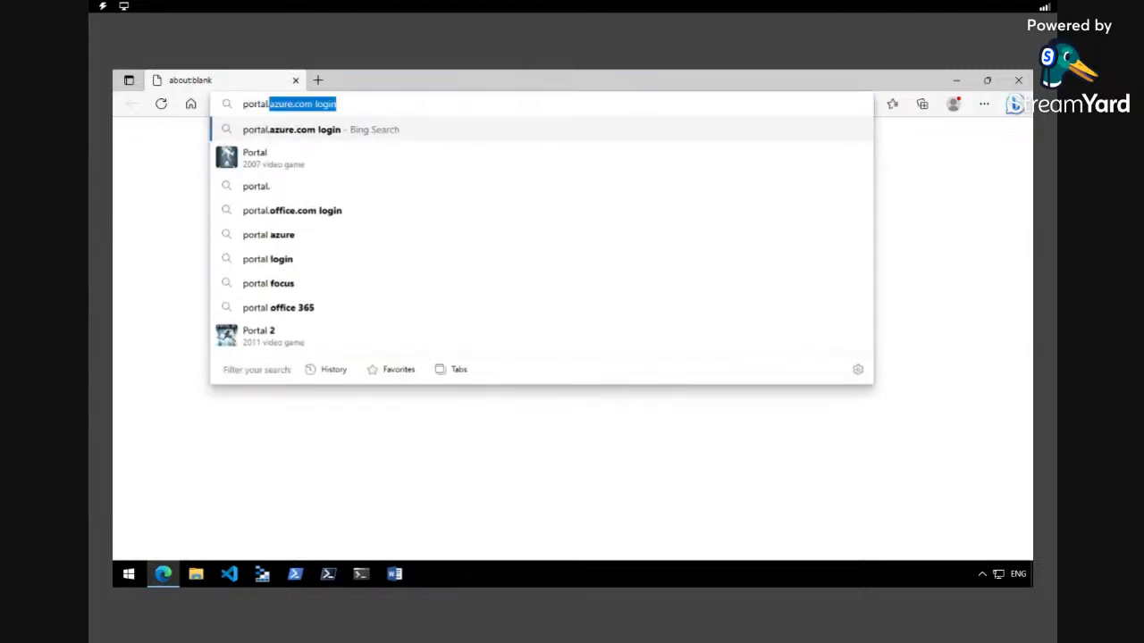
{"action": "type", "text": ".azure.com"}
{"action": "key", "text": "Return"}
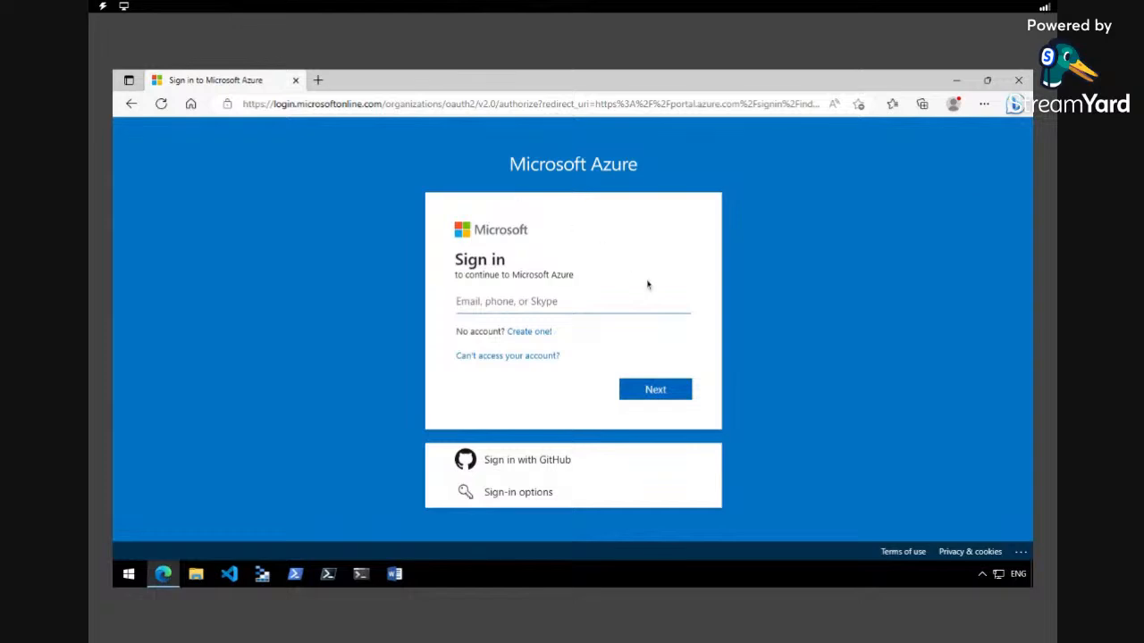
Enter the account e-mail address on the Microsoft Azure sign-in page and continue
{"action": "left_click_drag", "start_coordinate": [90, 262], "coordinate": [70, 263]}
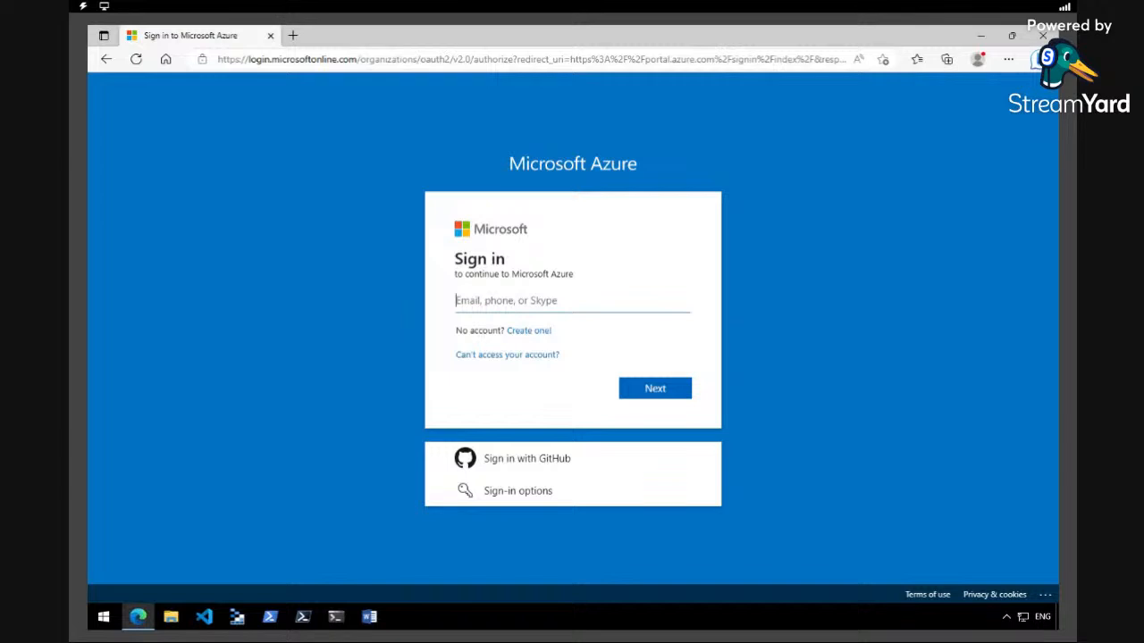
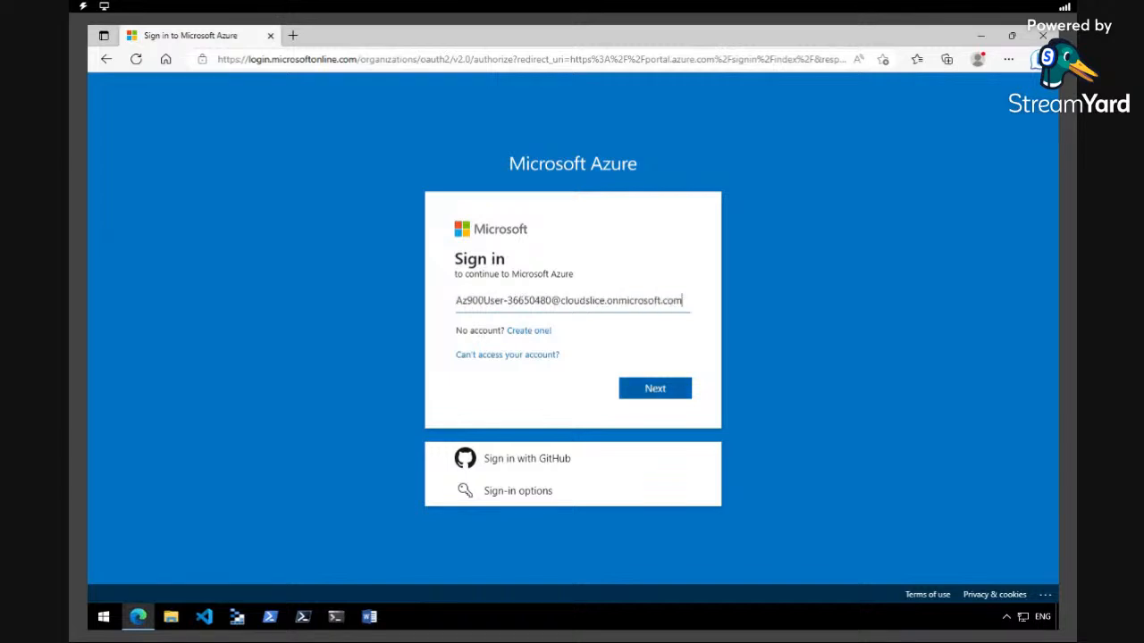
{"action": "key", "text": "Return"}
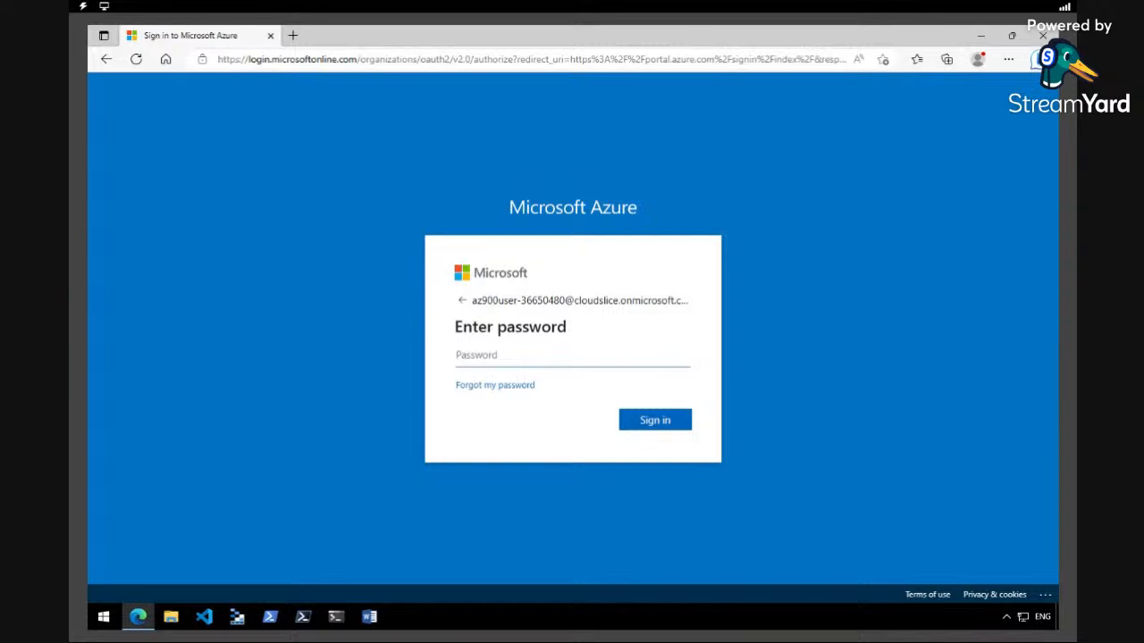
Paste the account password and sign in, declining to save the password and to stay signed in
{"action": "key", "text": "ctrl+v"}
{"action": "left_click", "coordinate": [667, 421]}
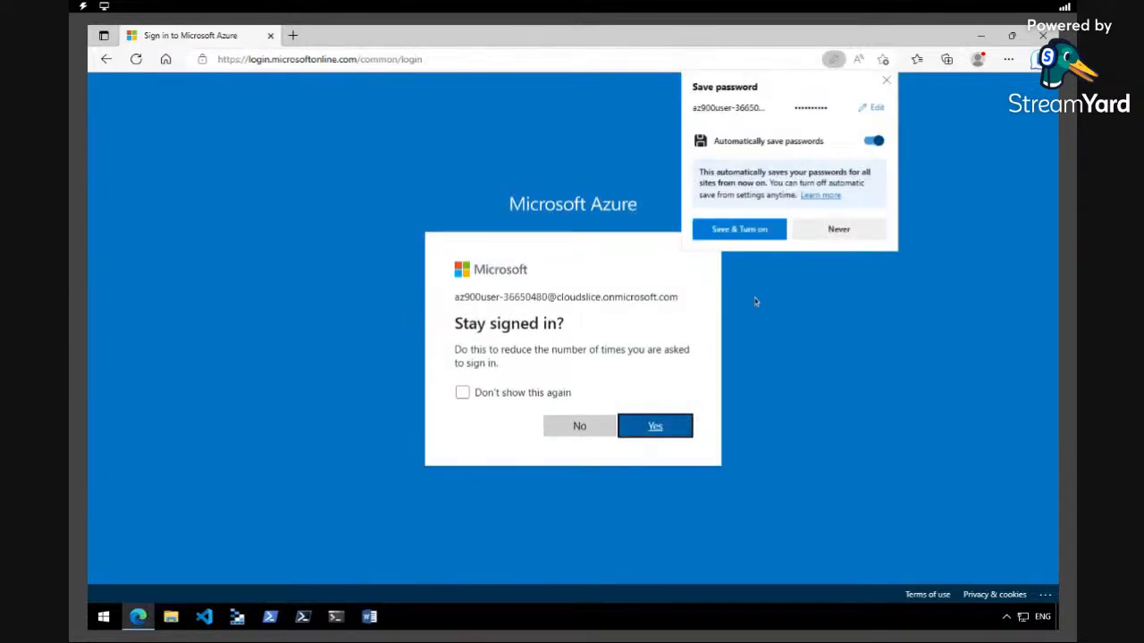
{"action": "left_click", "coordinate": [839, 229]}
{"action": "left_click", "coordinate": [579, 426]}
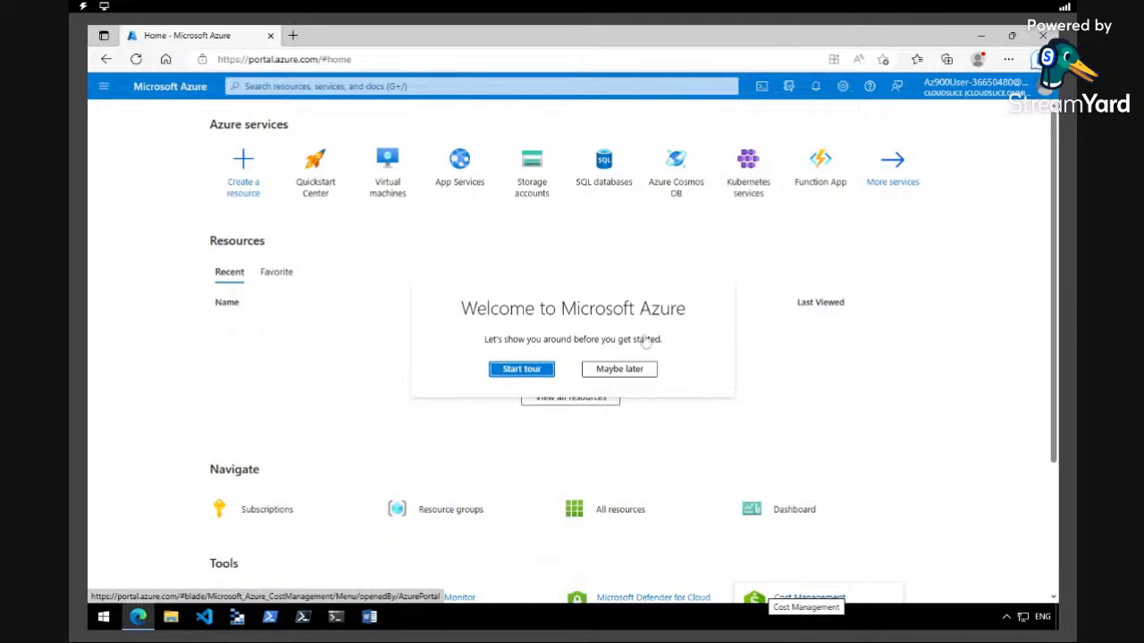
Skip the welcome tour and start creating a new storage account from All services' Storage accounts
{"action": "left_click", "coordinate": [620, 368]}
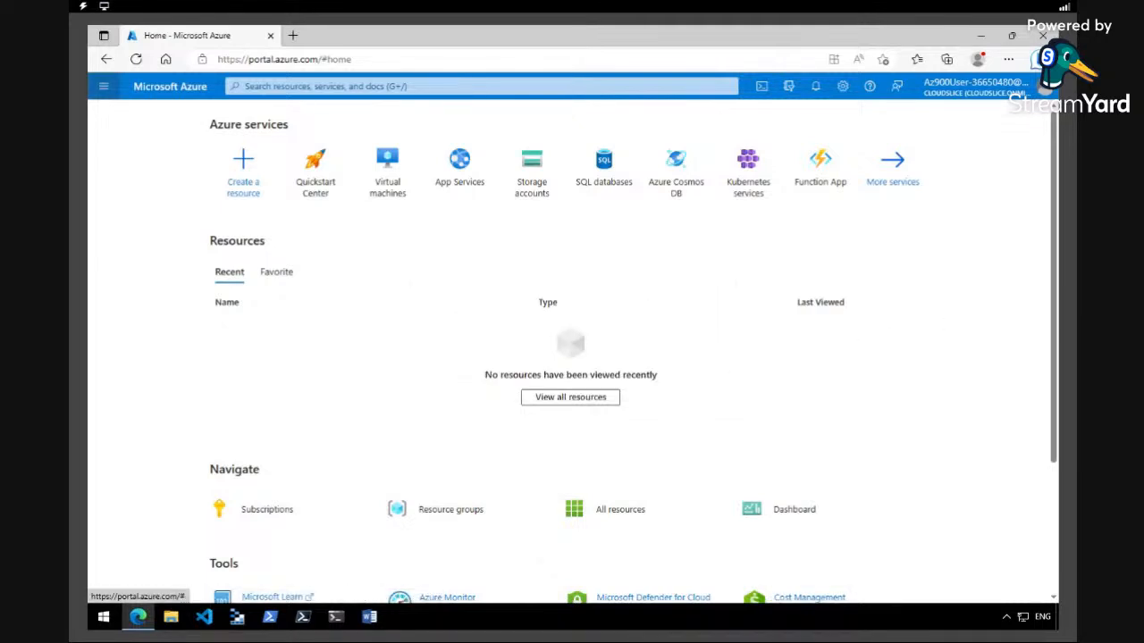
{"action": "left_click", "coordinate": [103, 86]}
{"action": "left_click", "coordinate": [136, 176]}
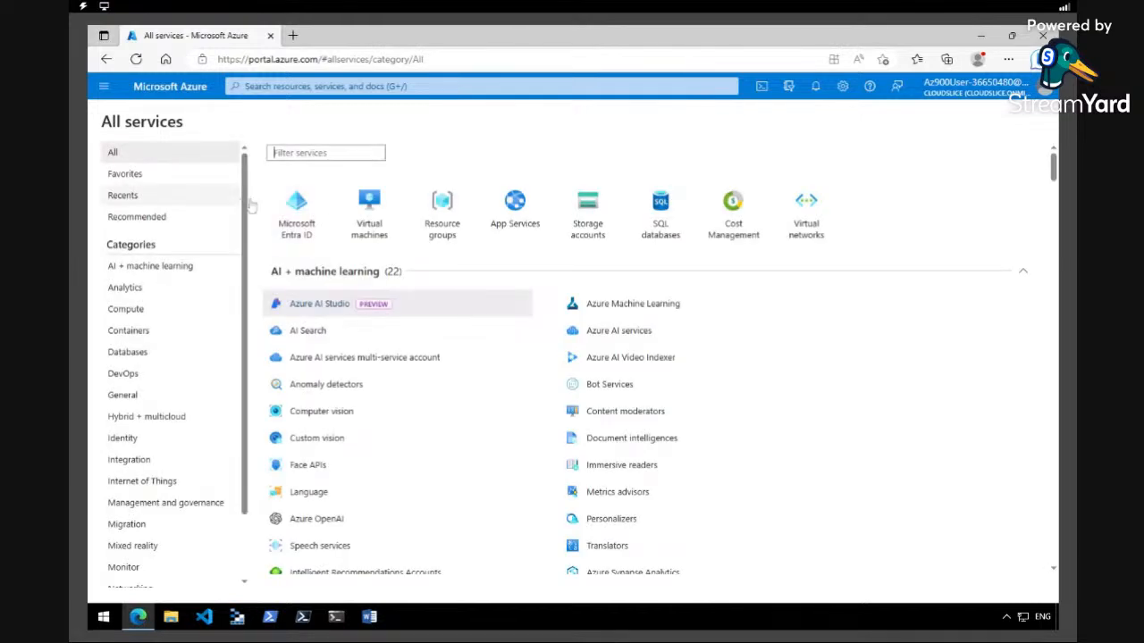
{"action": "left_click", "coordinate": [582, 223]}
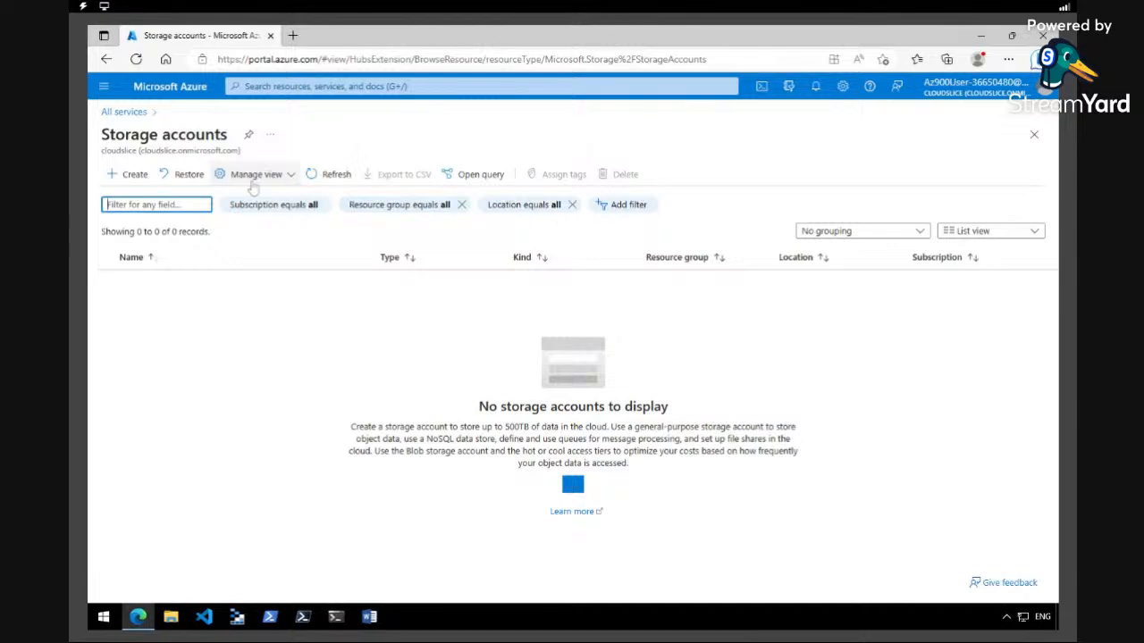
{"action": "left_click", "coordinate": [136, 175]}
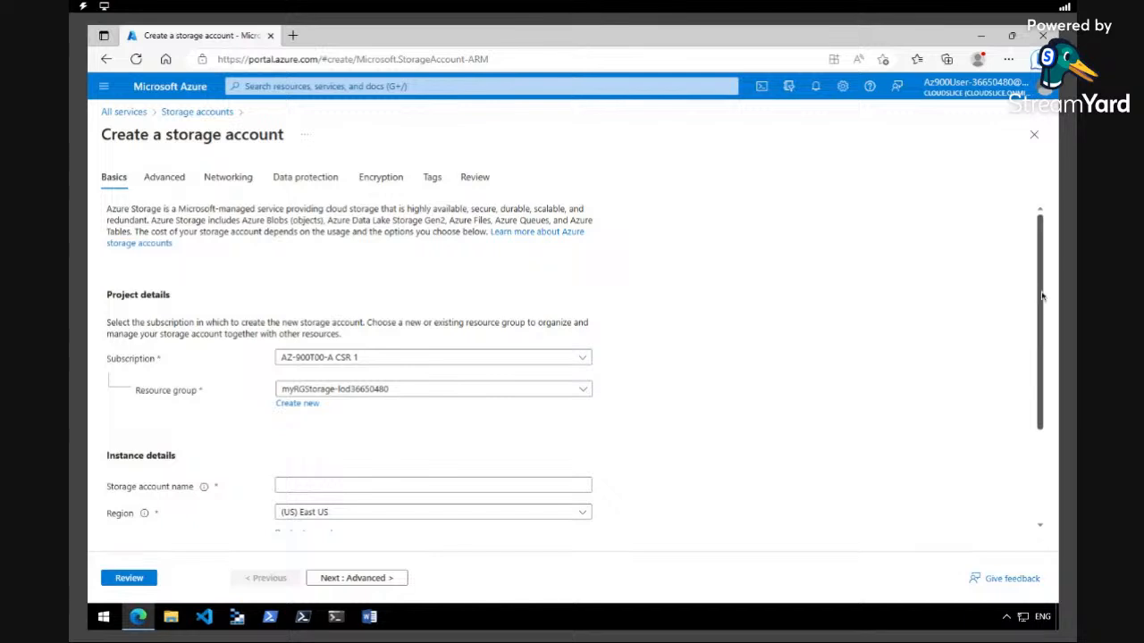
Name the new storage account storageaccountonlycans
{"action": "scroll", "coordinate": [1042, 295], "scroll_direction": "down", "scroll_amount": 1}
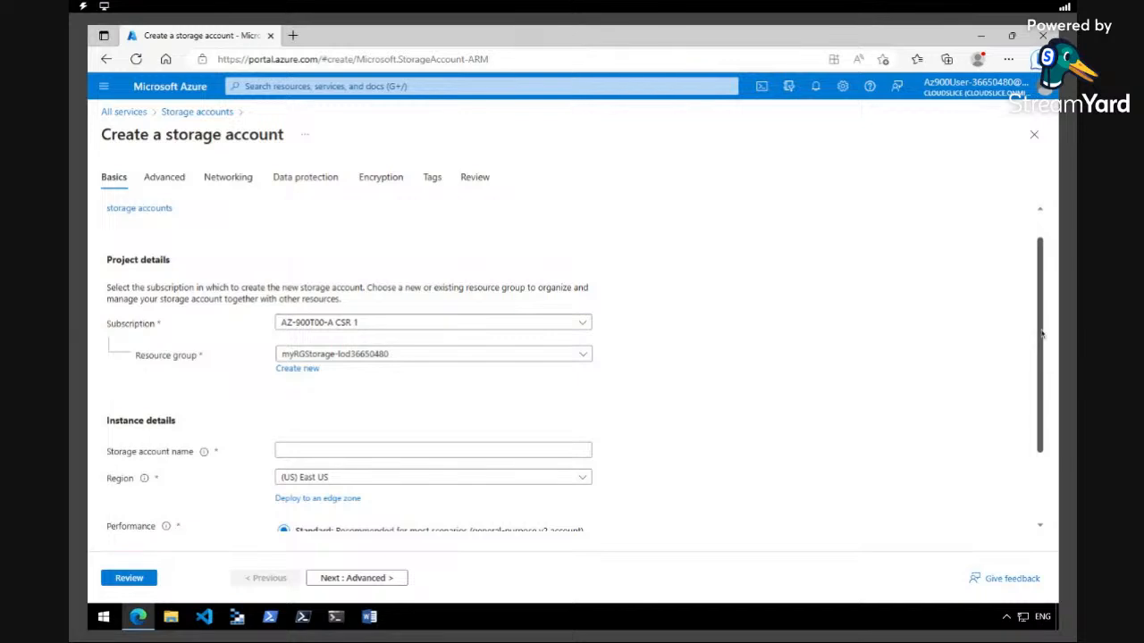
{"action": "scroll", "coordinate": [1040, 332], "scroll_direction": "down", "scroll_amount": 1}
{"action": "left_click", "coordinate": [435, 409]}
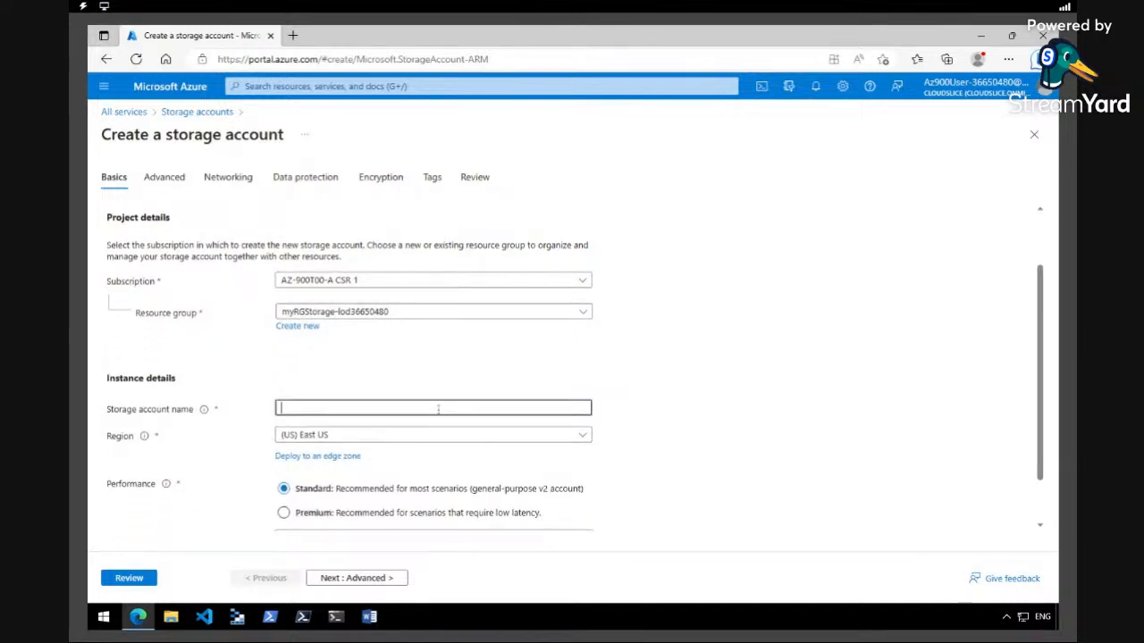
{"action": "type", "text": "storageaccount"}
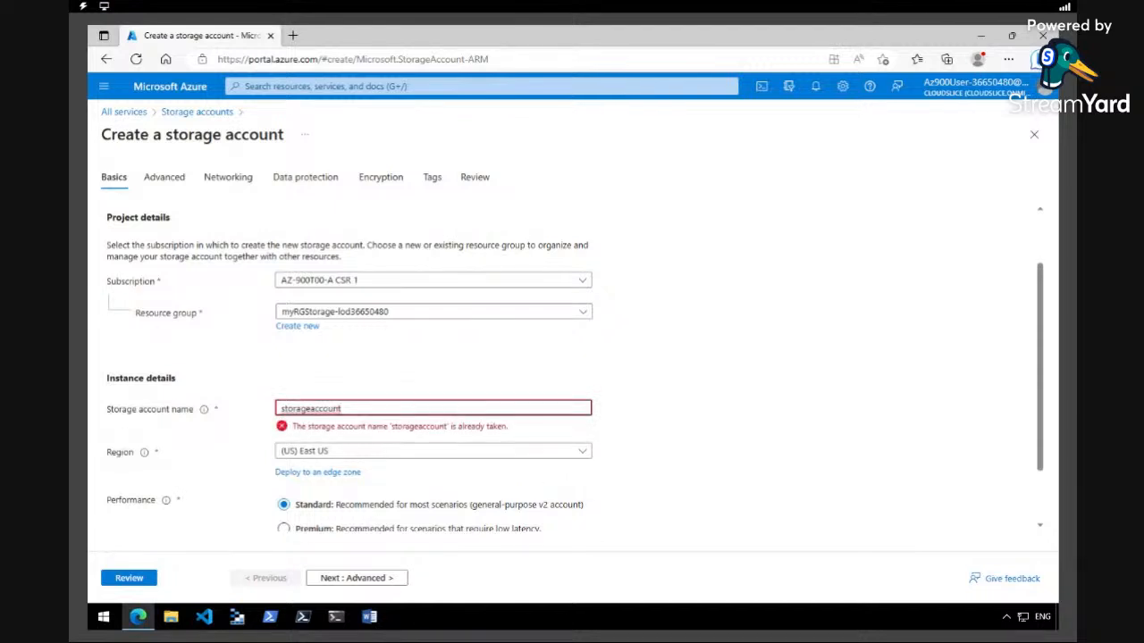
{"action": "type", "text": "onlycans"}
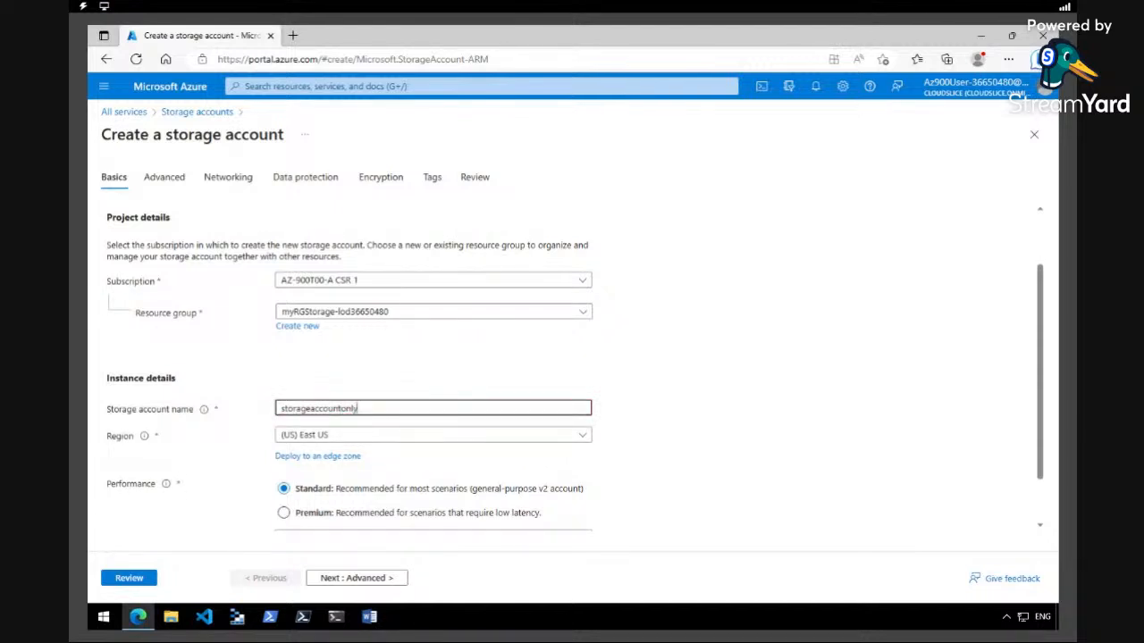
{"action": "left_click", "coordinate": [635, 379]}
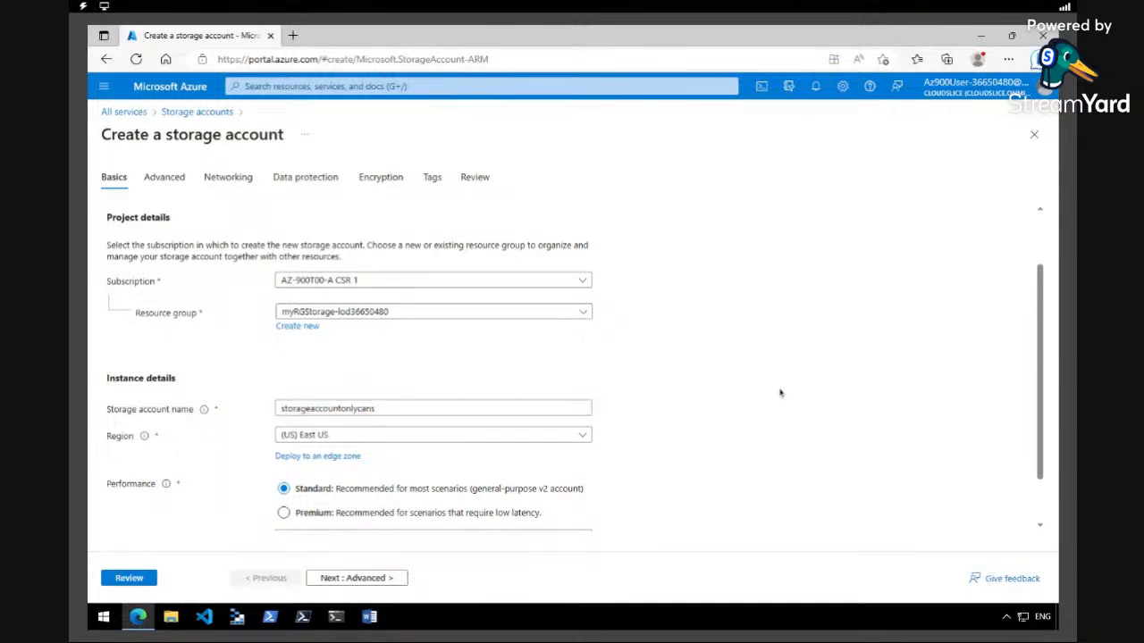
Set the storage account's redundancy to Locally-redundant storage (LRS)
{"action": "scroll", "coordinate": [1039, 395], "scroll_direction": "down", "scroll_amount": 1}
{"action": "left_click_drag", "start_coordinate": [1039, 396], "coordinate": [1039, 432]}
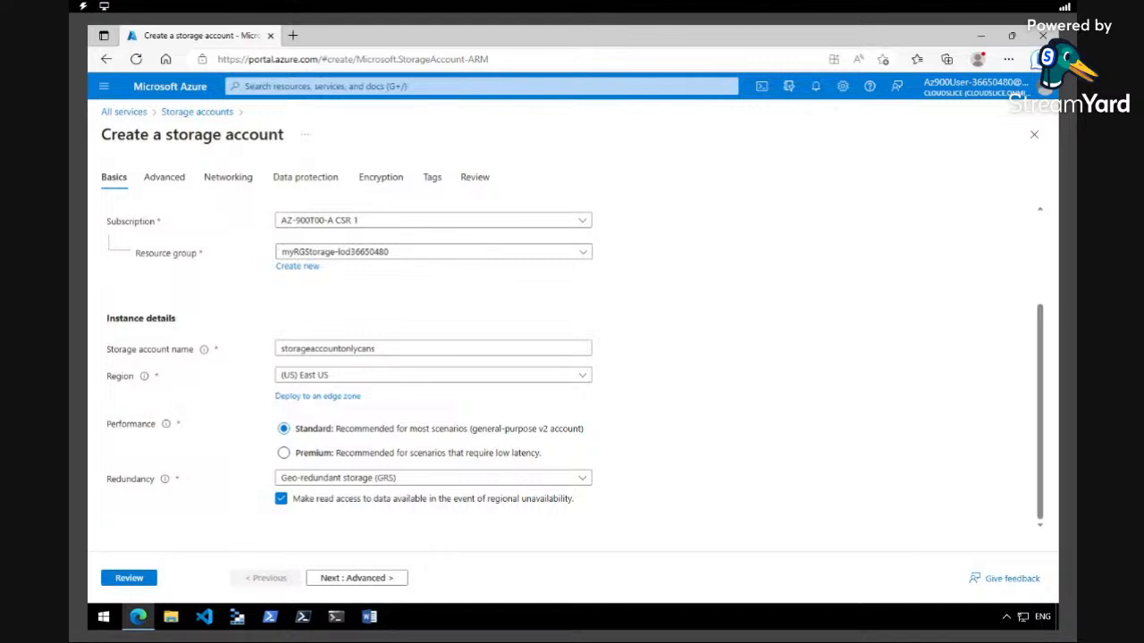
{"action": "left_click", "coordinate": [582, 480]}
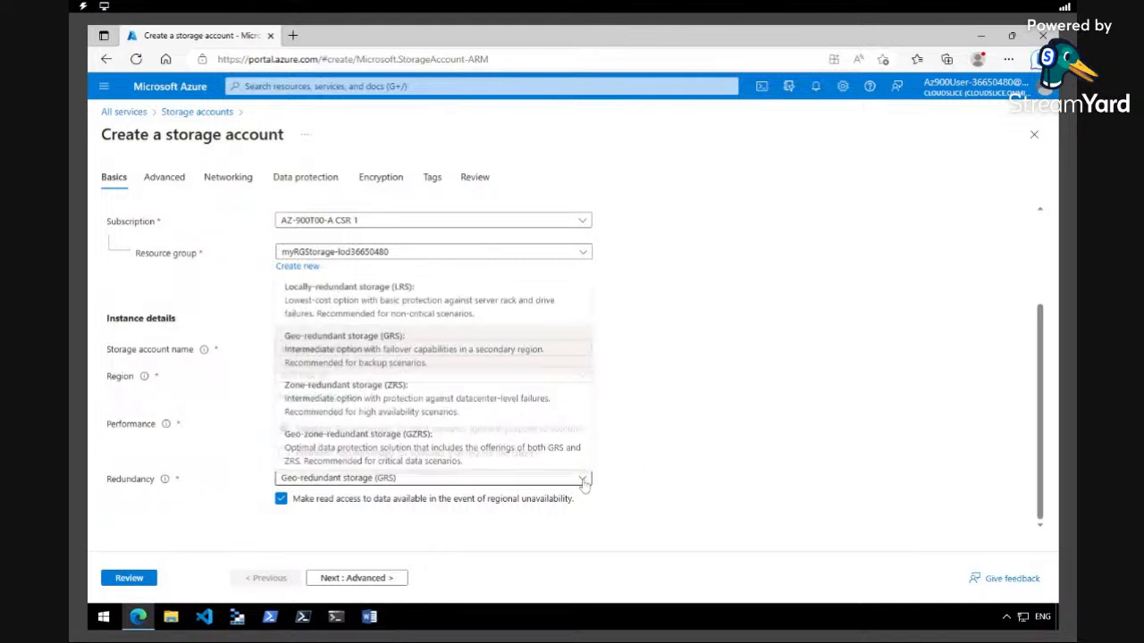
{"action": "left_click", "coordinate": [447, 304]}
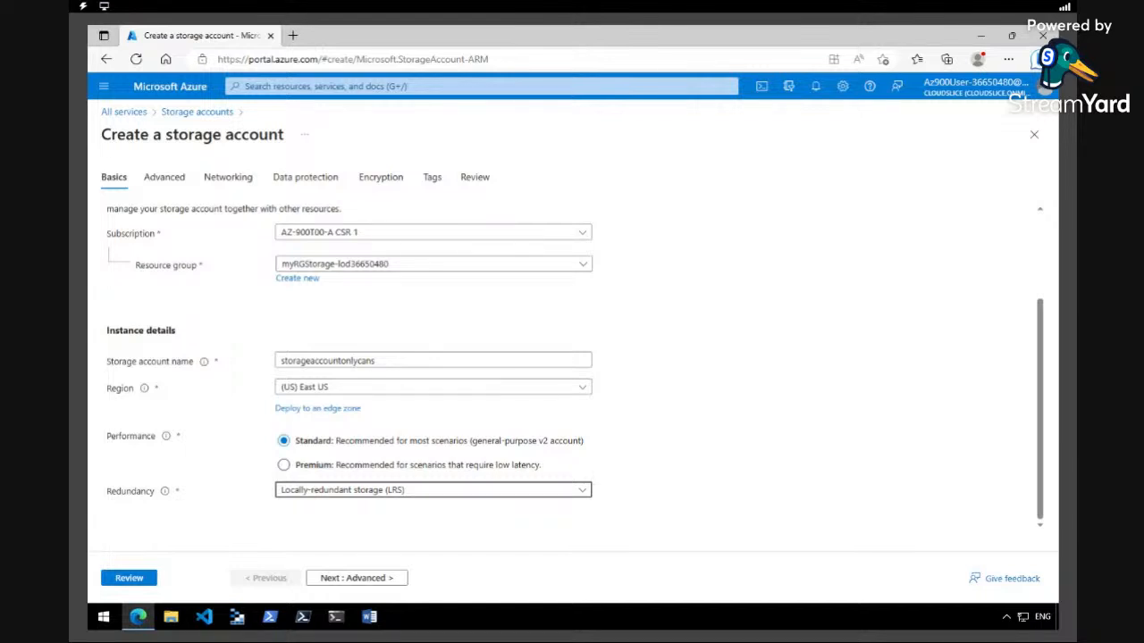
Review and create the storage account, checking its deployment notification
{"action": "left_click", "coordinate": [138, 581]}
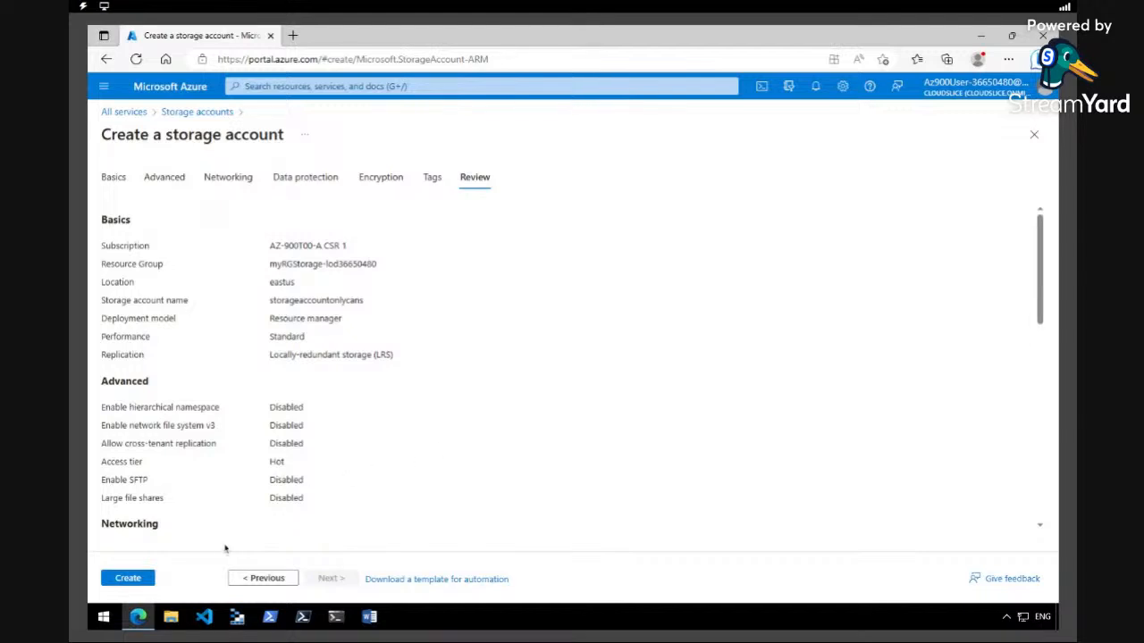
{"action": "left_click", "coordinate": [143, 580]}
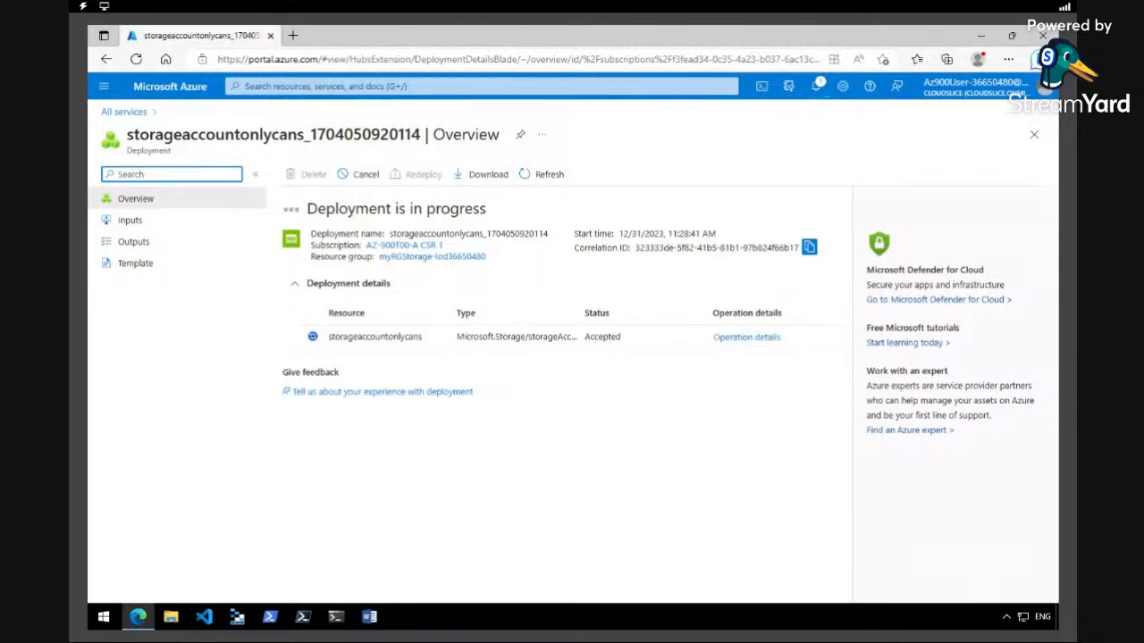
{"action": "left_click", "coordinate": [815, 86]}
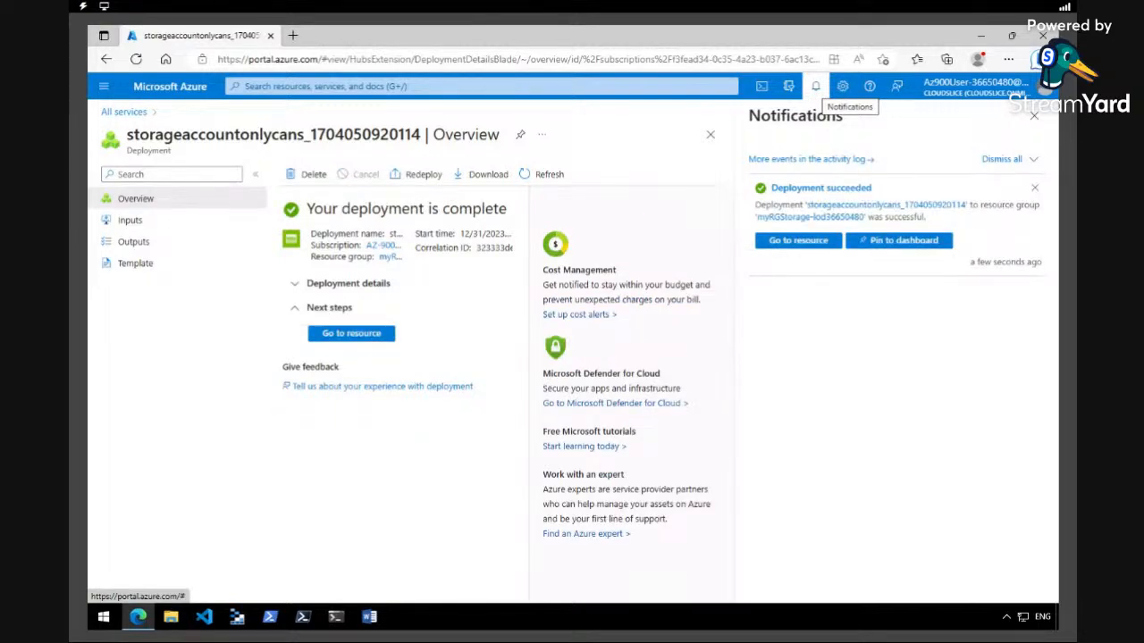
{"action": "left_click", "coordinate": [815, 86]}
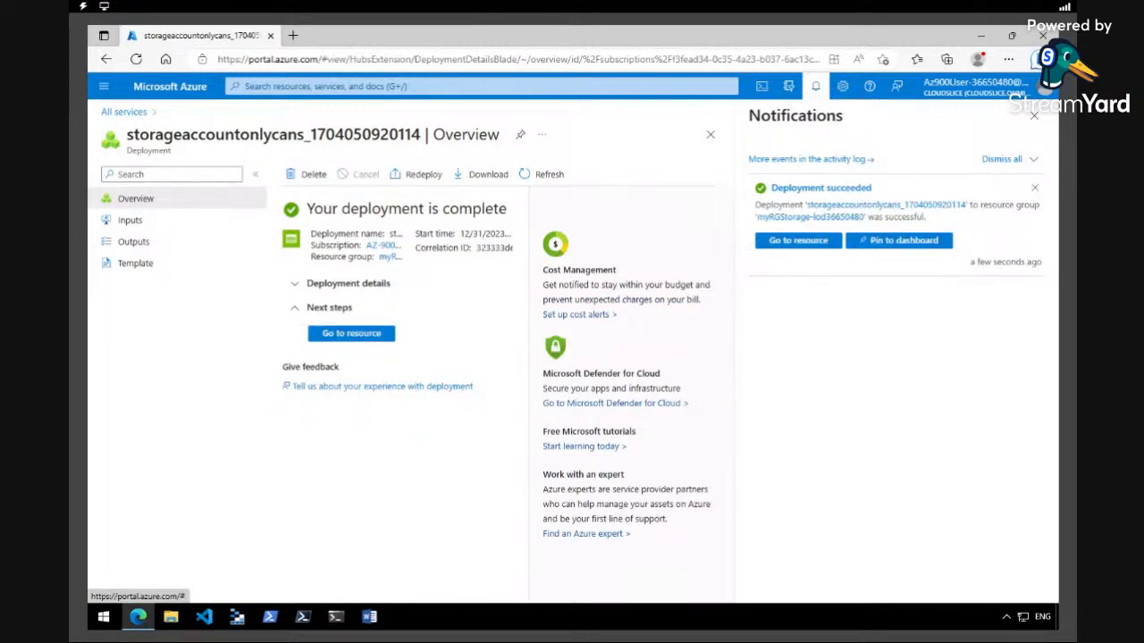
Search the portal for storage accounts and open storageaccountonlycans
{"action": "left_click", "coordinate": [103, 90]}
{"action": "left_click", "coordinate": [130, 132]}
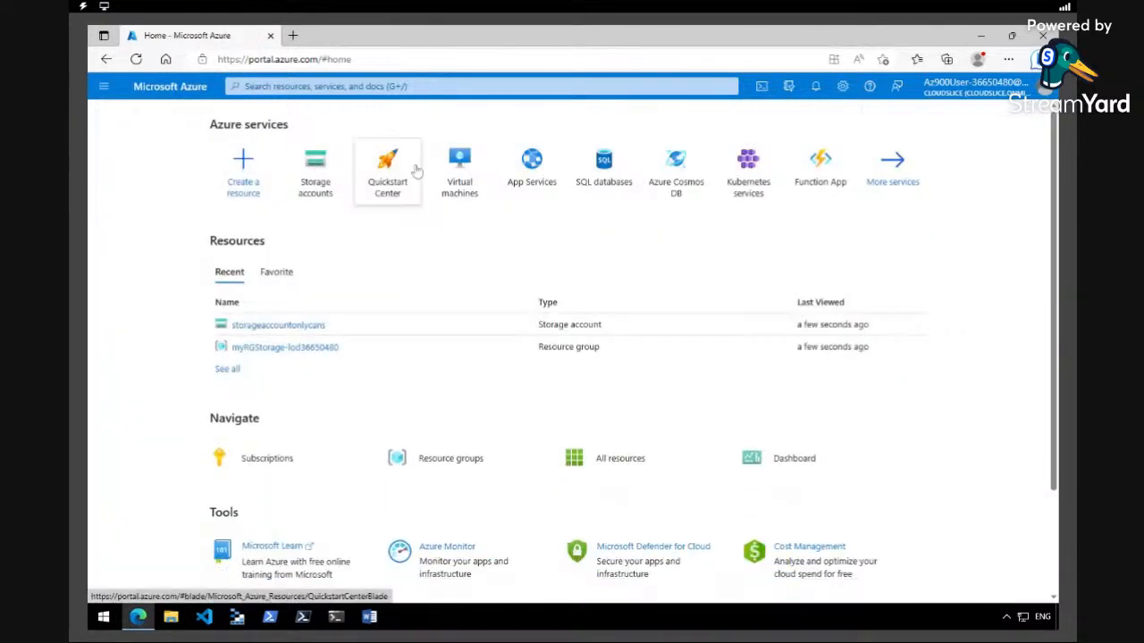
{"action": "left_click", "coordinate": [591, 87]}
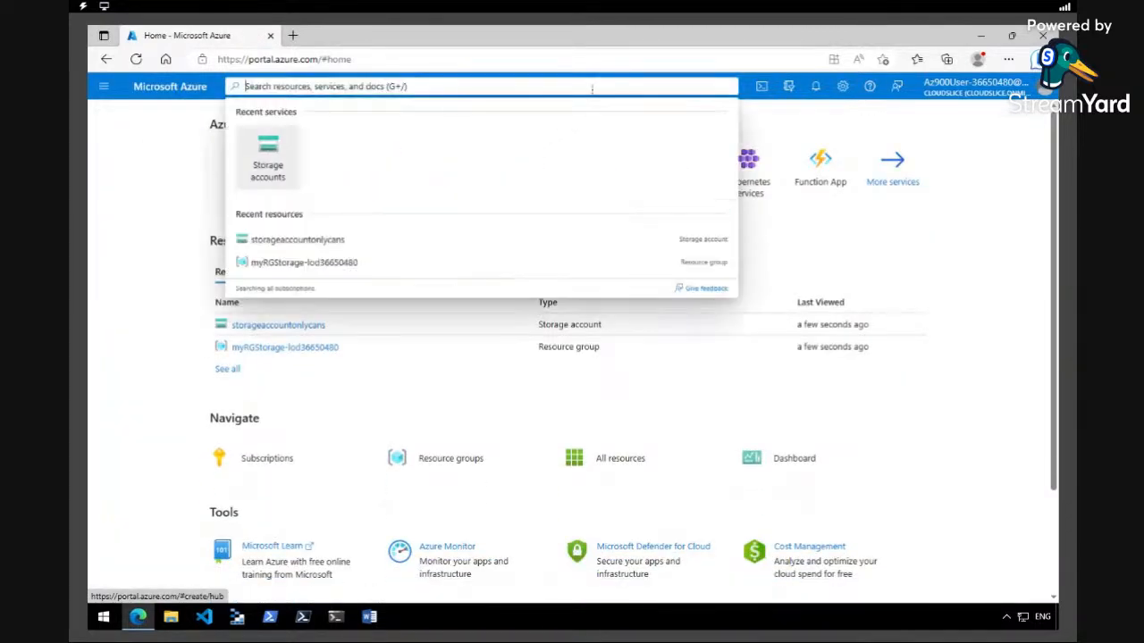
{"action": "type", "text": "storage"}
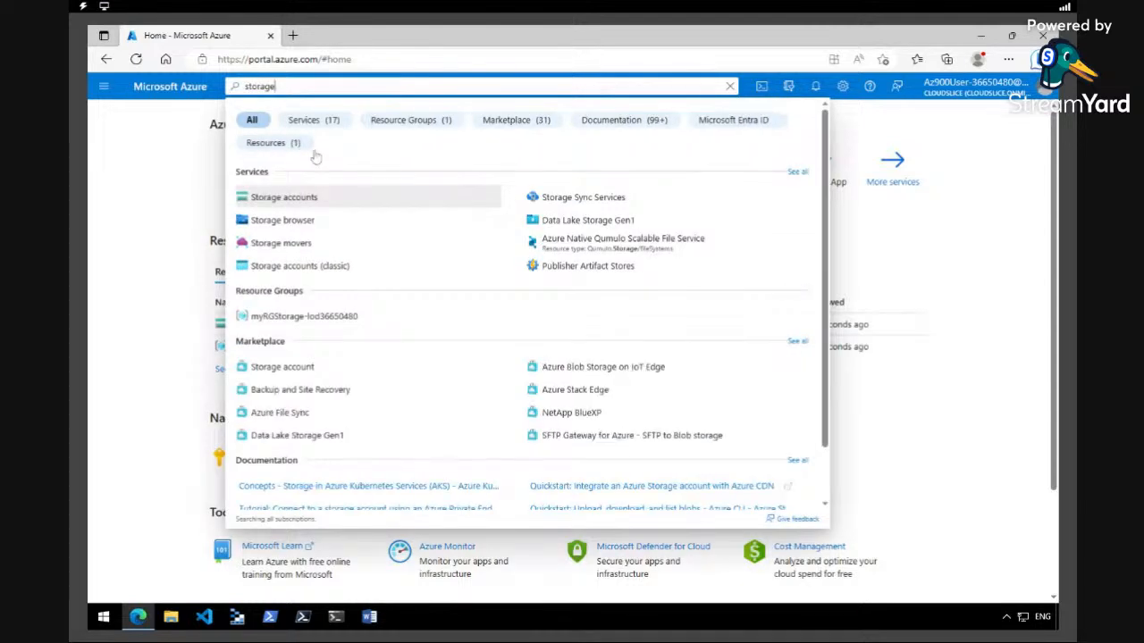
{"action": "left_click", "coordinate": [292, 207]}
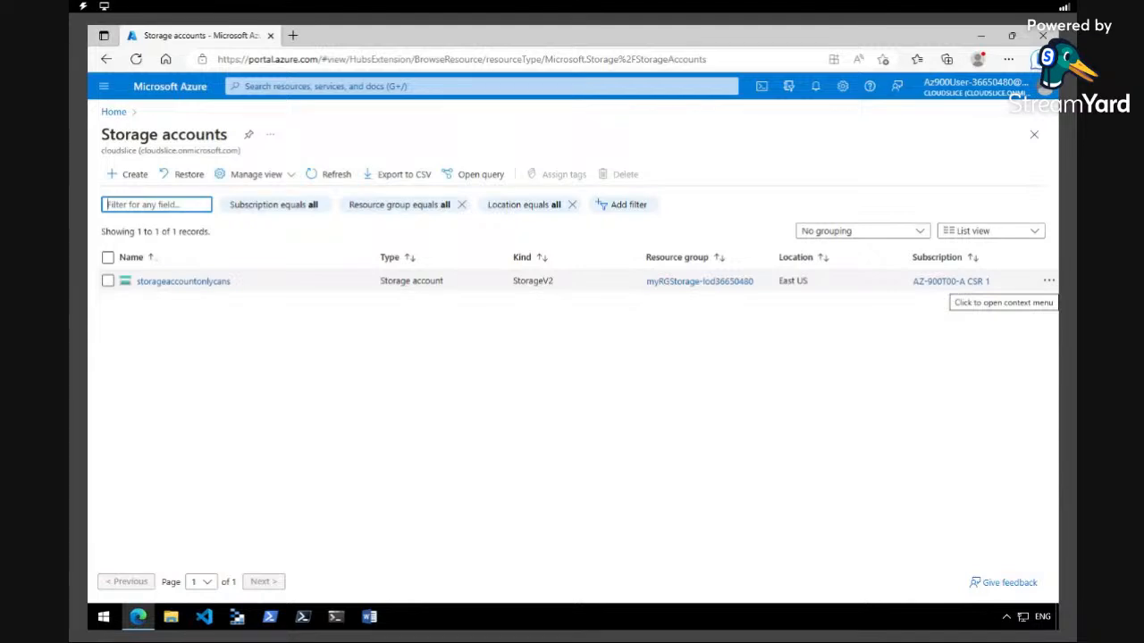
{"action": "left_click", "coordinate": [213, 281]}
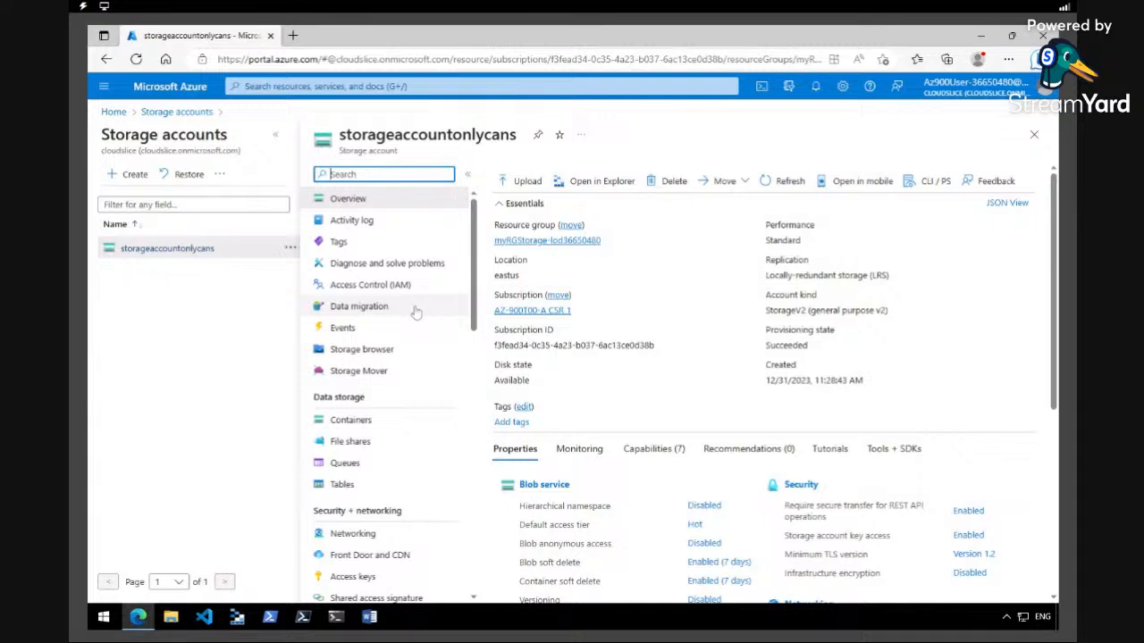
Create a new container named container1 in the storage account's Containers
{"action": "left_click", "coordinate": [279, 139]}
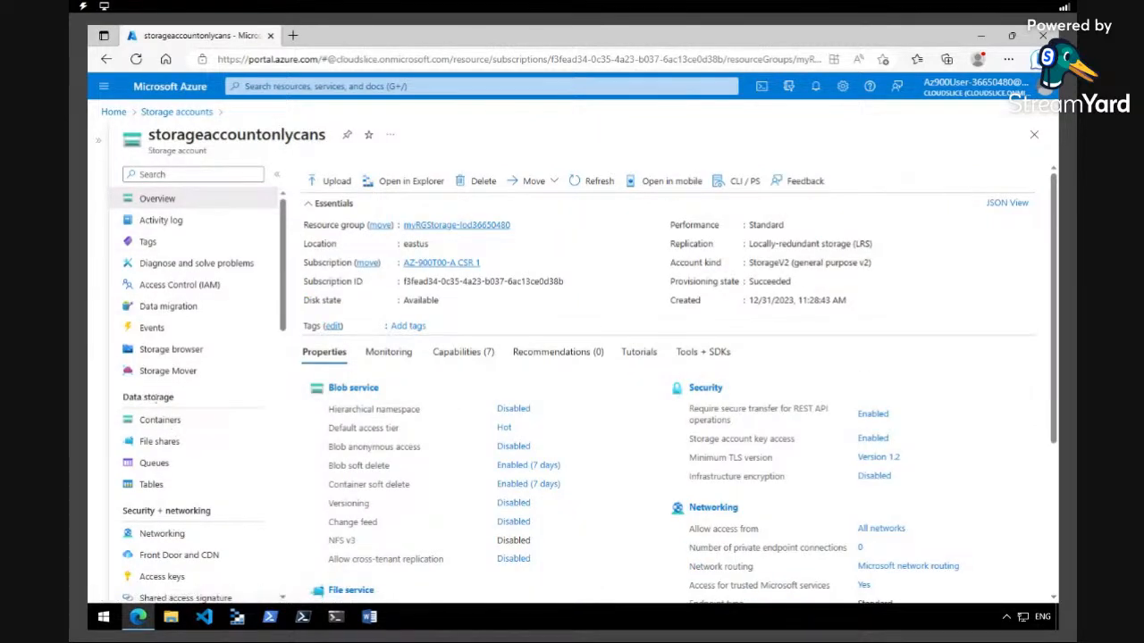
{"action": "left_click", "coordinate": [186, 427]}
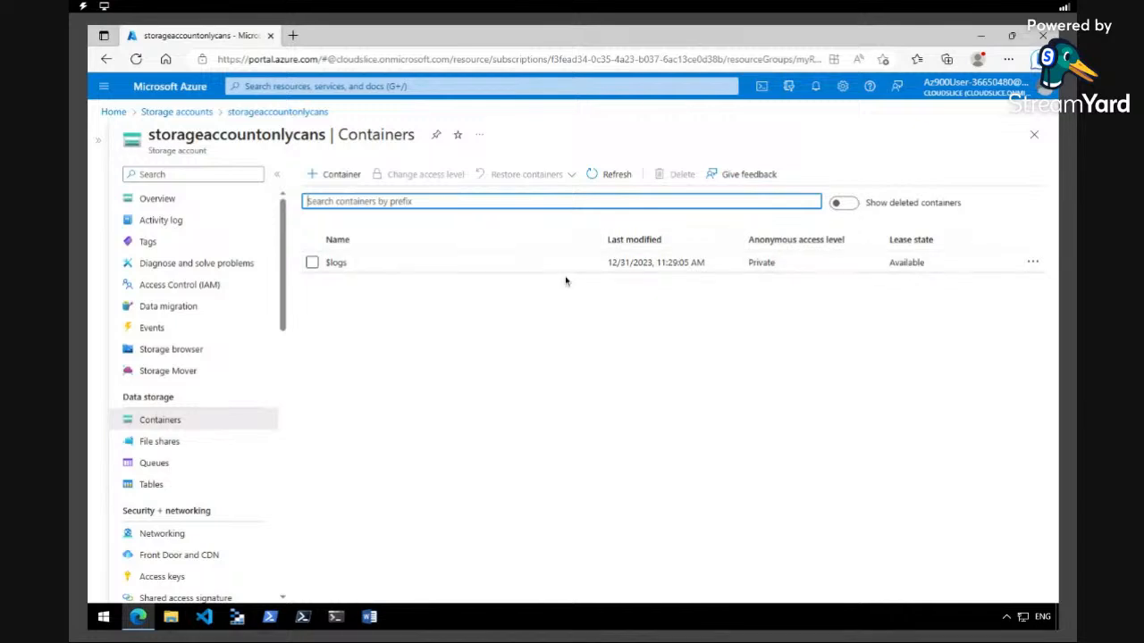
{"action": "left_click", "coordinate": [335, 175]}
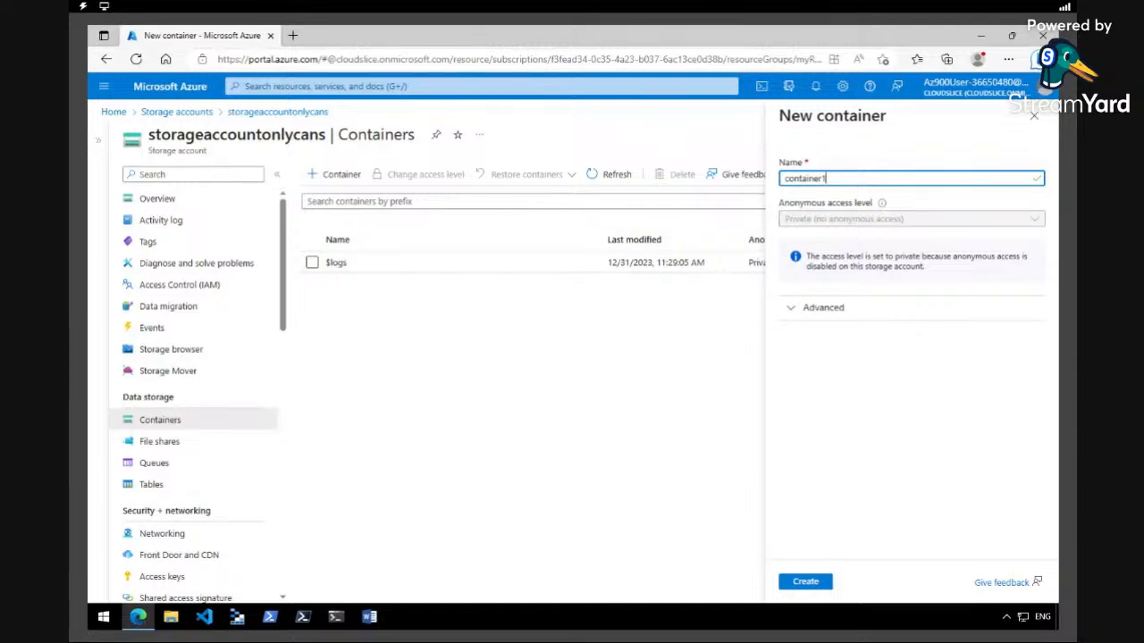
{"action": "left_click", "coordinate": [797, 313]}
{"action": "left_click", "coordinate": [797, 316]}
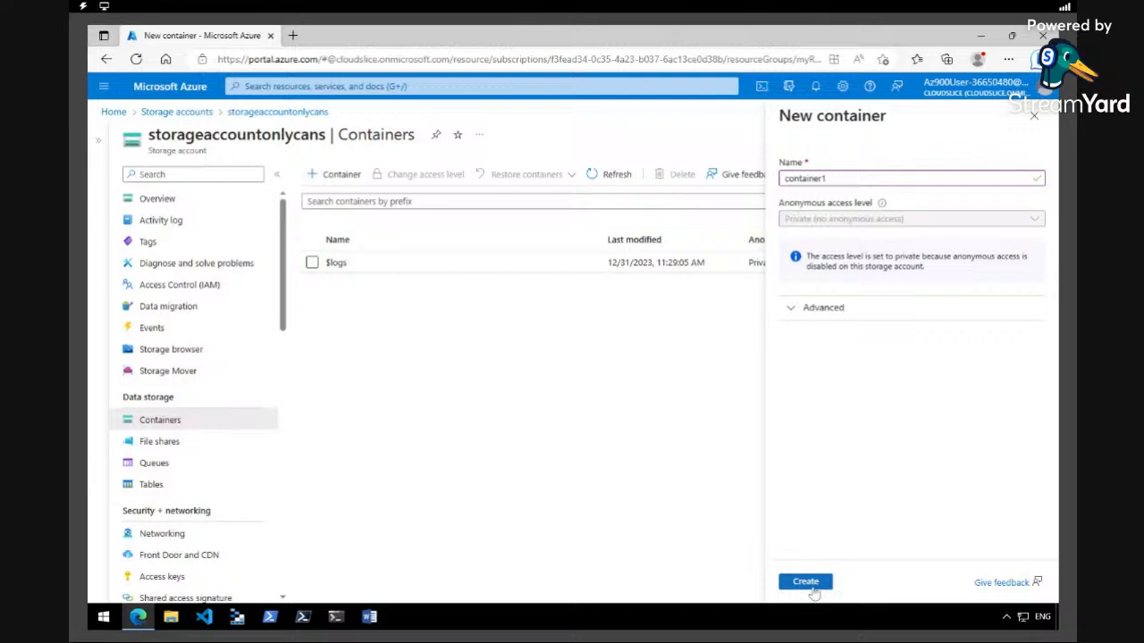
{"action": "left_click", "coordinate": [812, 588]}
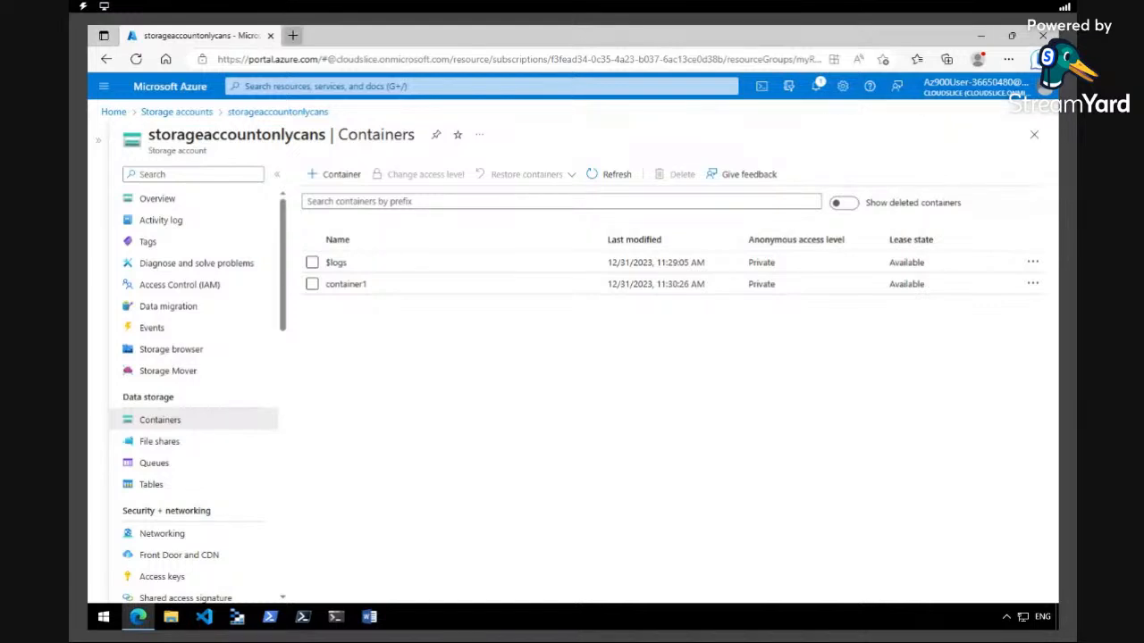
Open a new browser tab, go to google.com and search for cans
{"action": "left_click", "coordinate": [292, 35]}
{"action": "type", "text": "google.com"}
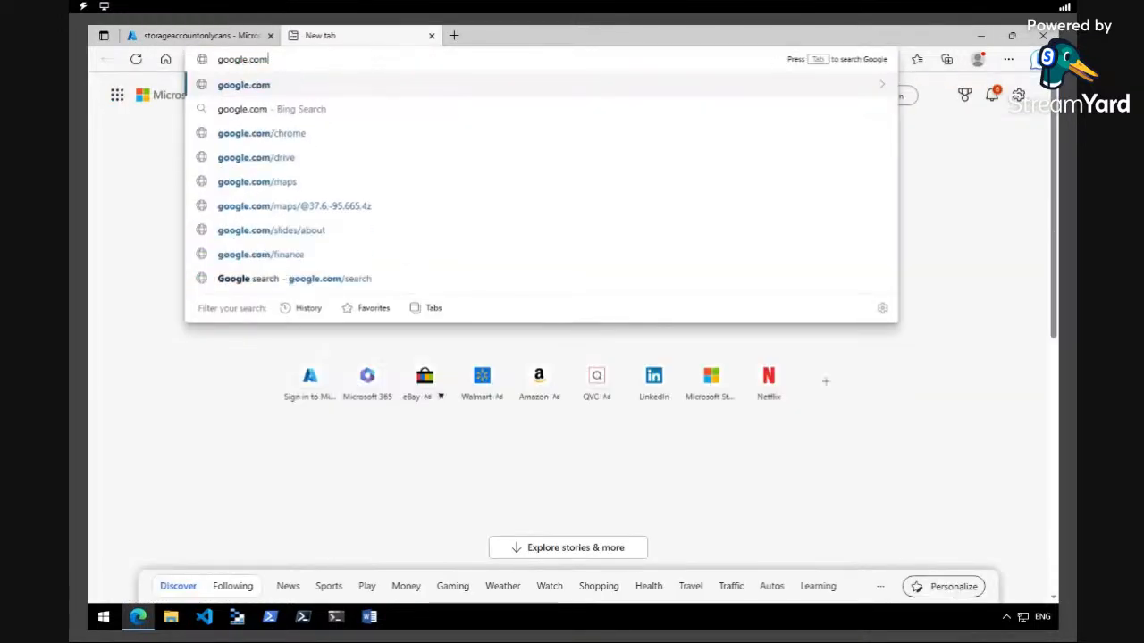
{"action": "key", "text": "Return"}
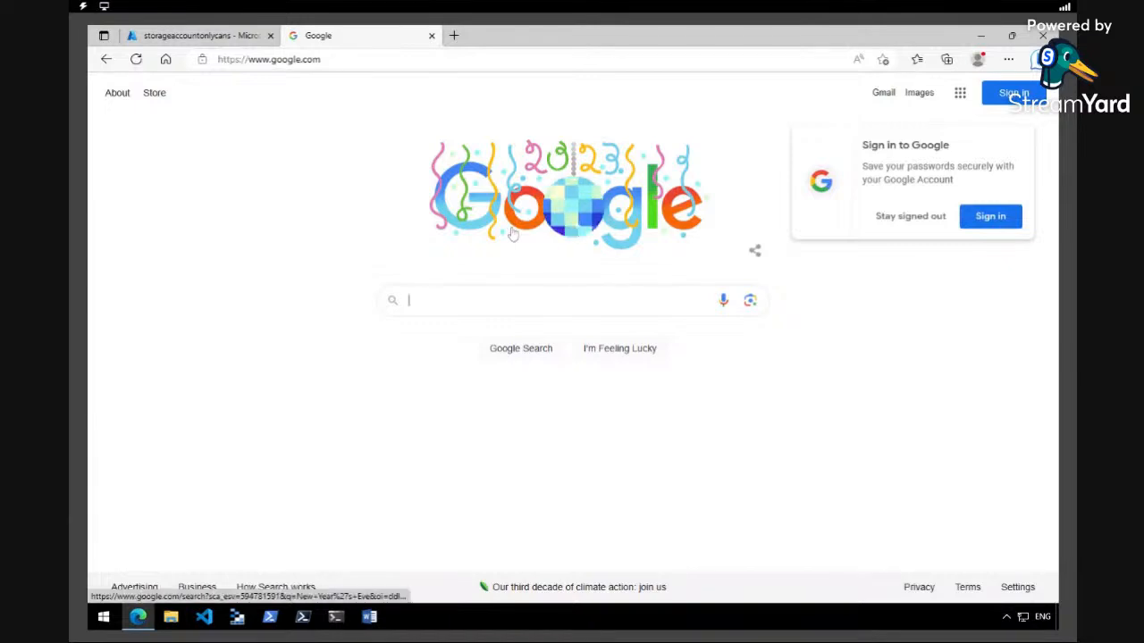
{"action": "type", "text": "cans"}
{"action": "key", "text": "Return"}
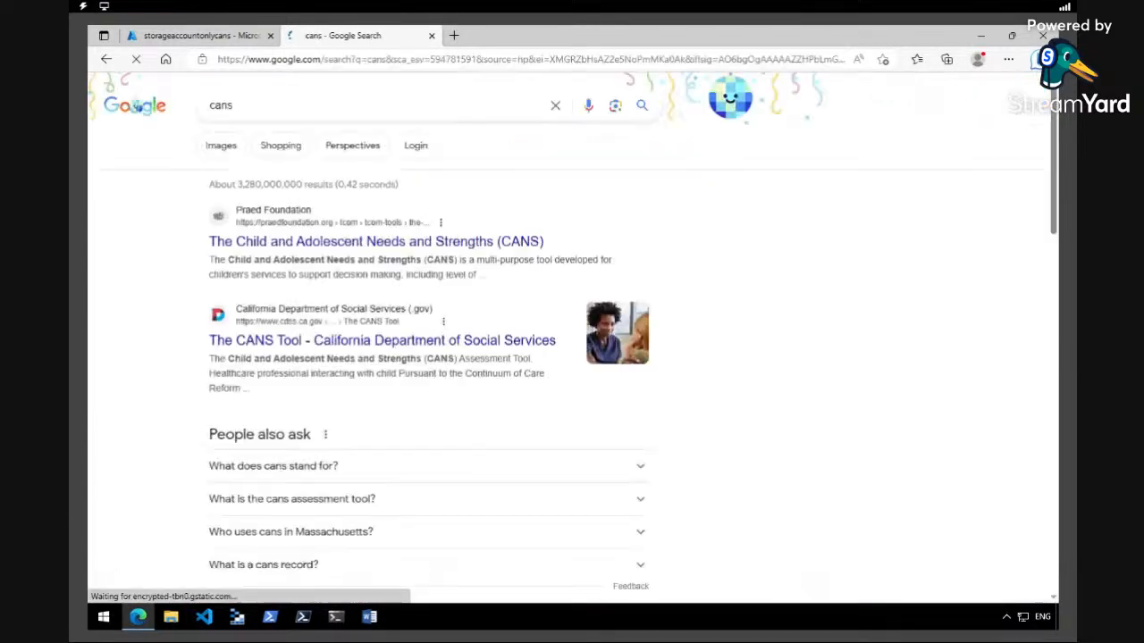
Switch to image results for cans and open the canned food image from Canned Food UK
{"action": "left_click", "coordinate": [223, 146]}
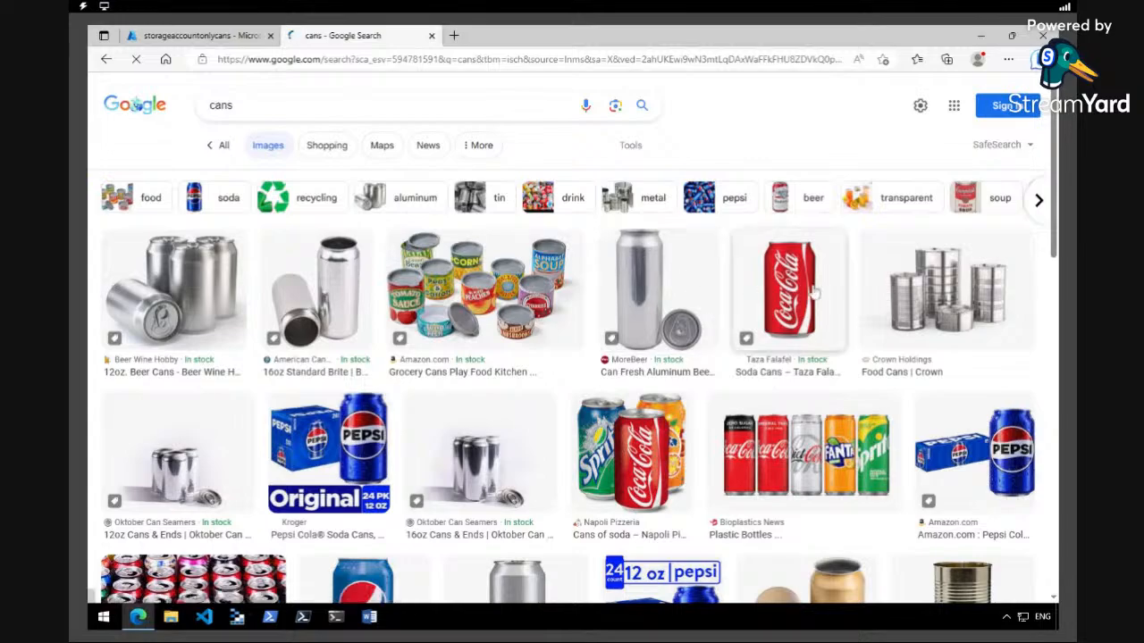
{"action": "scroll", "coordinate": [1055, 242], "scroll_direction": "down", "scroll_amount": 5}
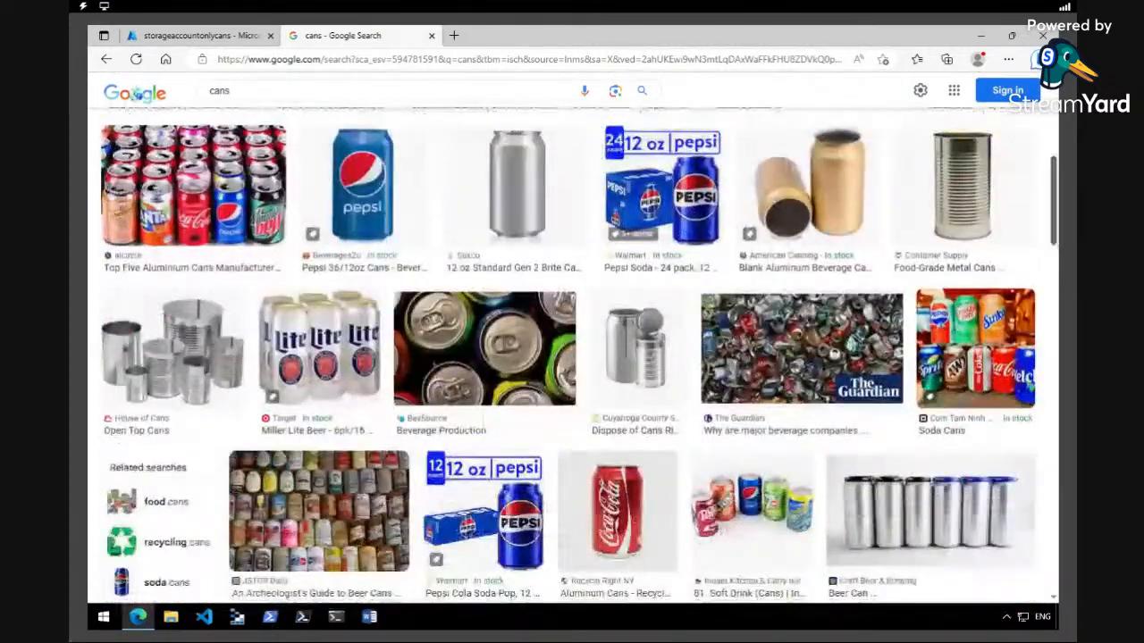
{"action": "scroll", "coordinate": [1054, 241], "scroll_direction": "up", "scroll_amount": 1}
{"action": "scroll", "coordinate": [1055, 241], "scroll_direction": "down", "scroll_amount": 5}
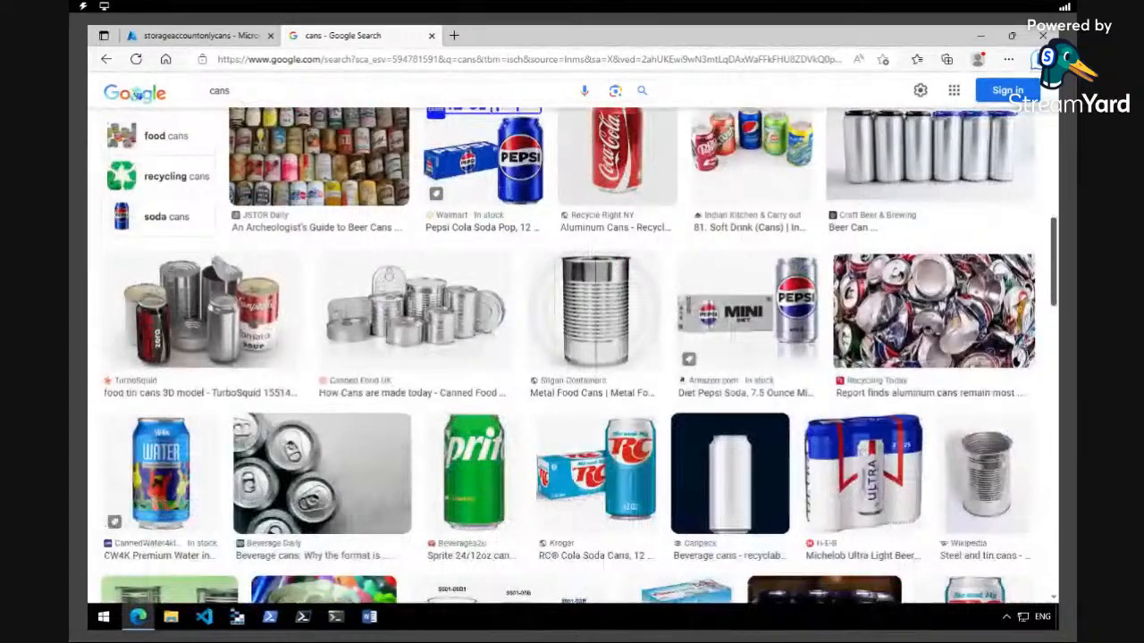
{"action": "left_click", "coordinate": [454, 302]}
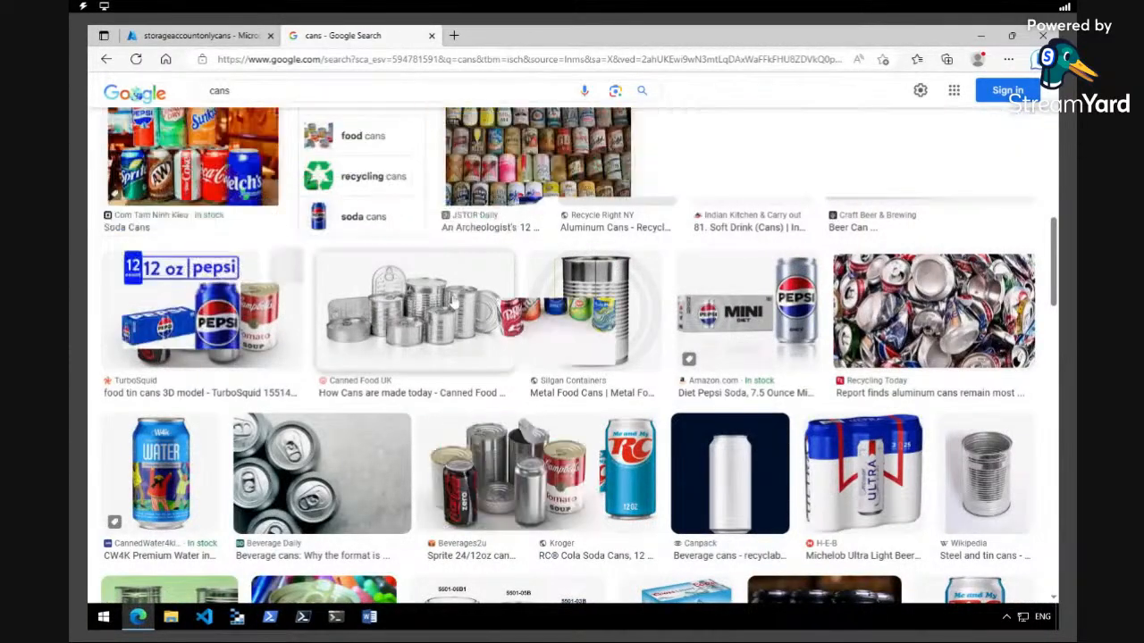
Save the canned food image to the Desktop as oldschoolcans.jfif
{"action": "right_click", "coordinate": [854, 268]}
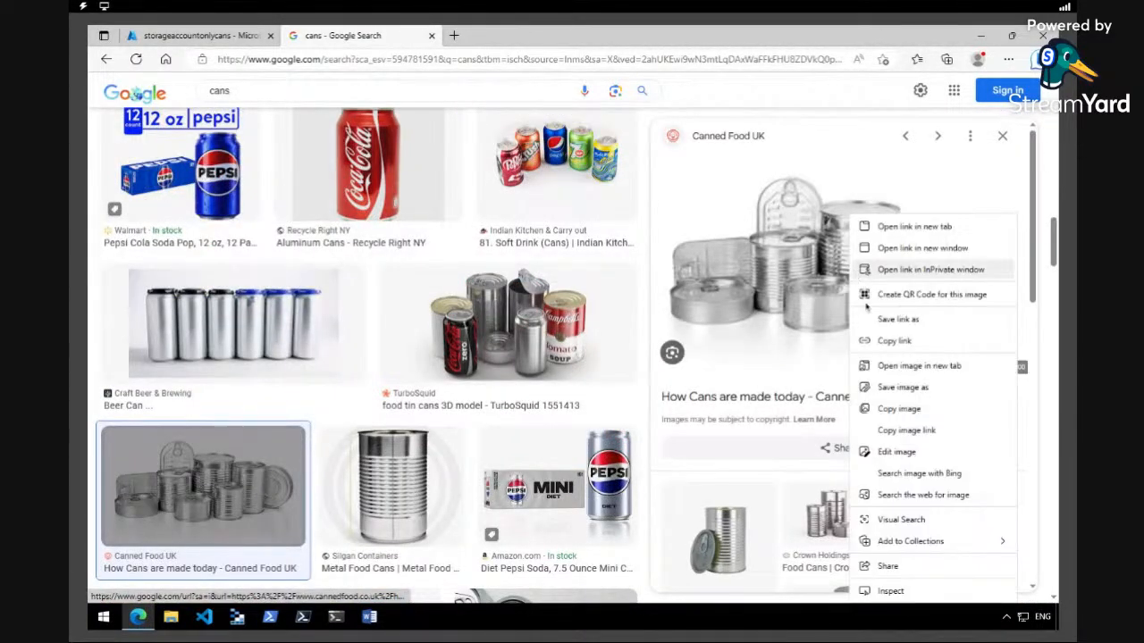
{"action": "left_click", "coordinate": [893, 388]}
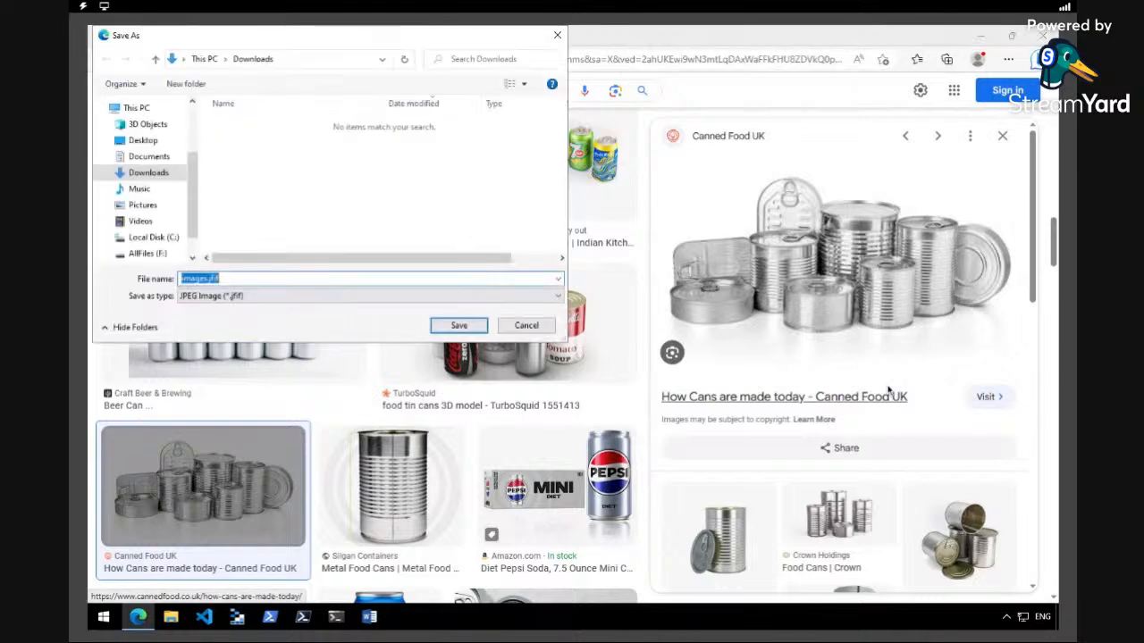
{"action": "left_click", "coordinate": [152, 140]}
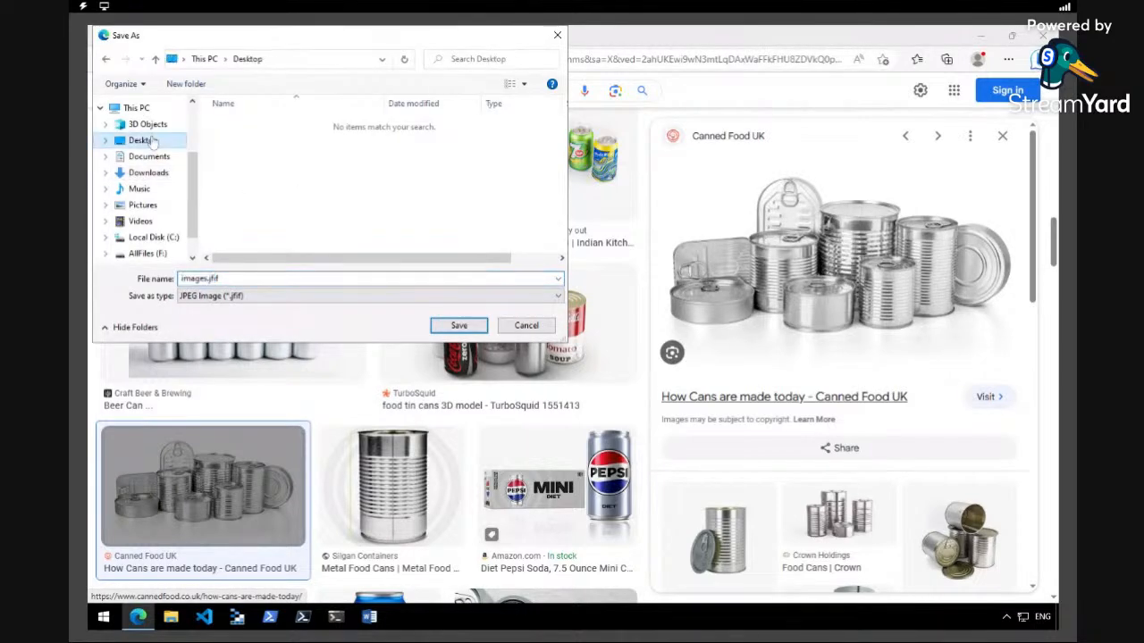
{"action": "left_click", "coordinate": [204, 279]}
{"action": "double_click", "coordinate": [204, 279]}
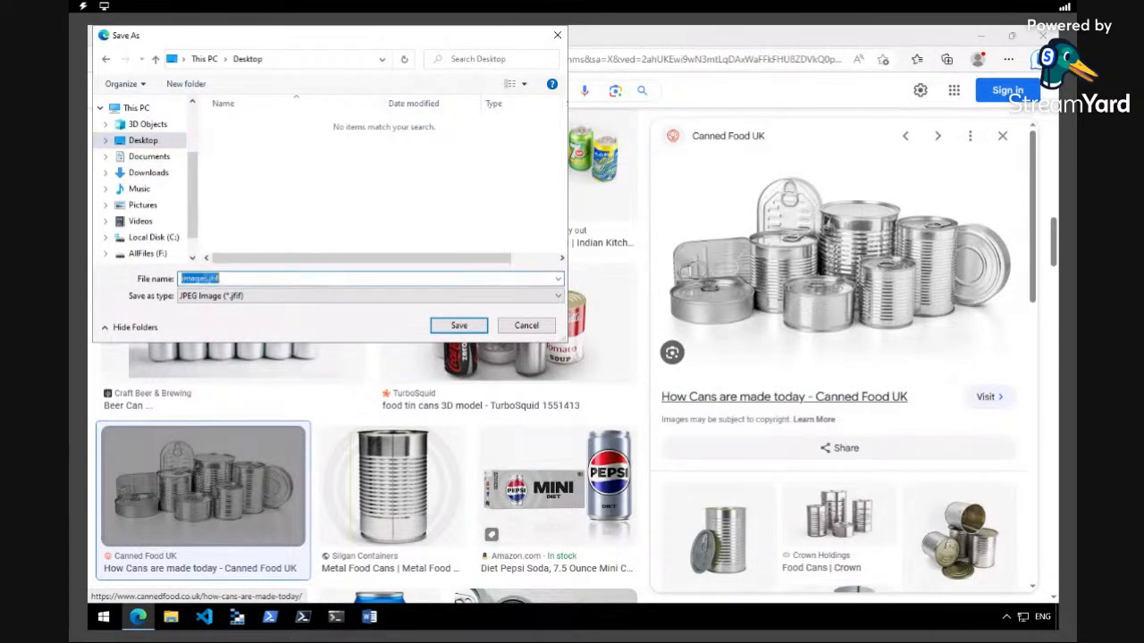
{"action": "left_click_drag", "start_coordinate": [207, 279], "coordinate": [183, 279]}
{"action": "type", "text": "cldschoolcans"}
{"action": "left_click", "coordinate": [457, 325]}
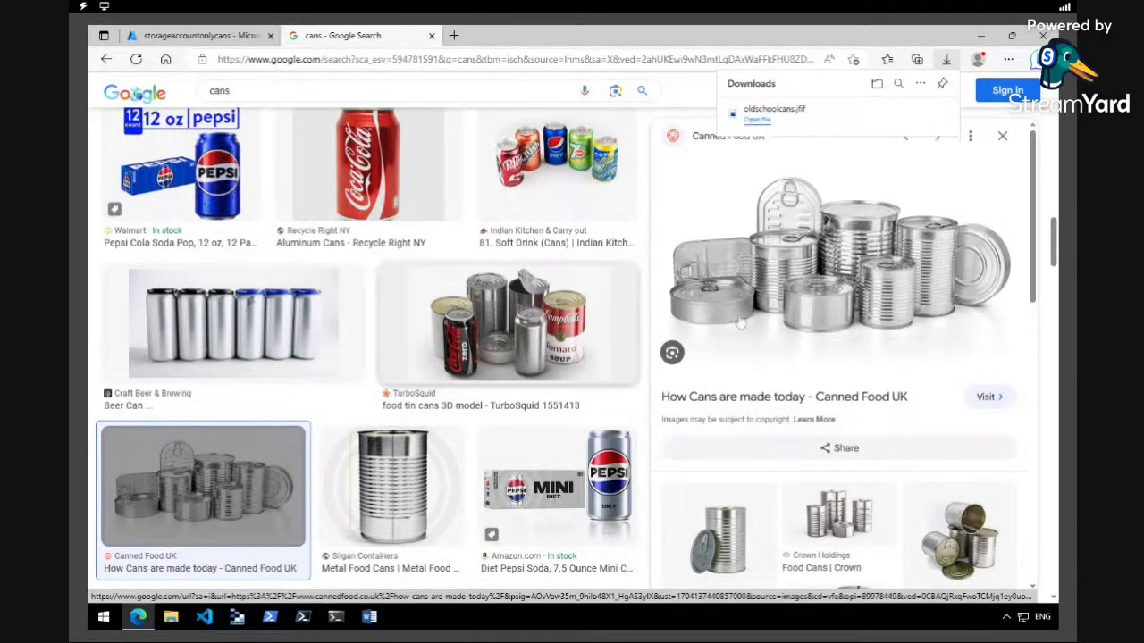
Close the image preview and open the crushed aluminium cans image from Recycling Today
{"action": "mouse_move", "coordinate": [1053, 246]}
{"action": "left_mouse_down"}
{"action": "mouse_move", "coordinate": [1052, 281]}
{"action": "mouse_move", "coordinate": [1048, 264]}
{"action": "left_mouse_up"}
{"action": "left_click", "coordinate": [1001, 178]}
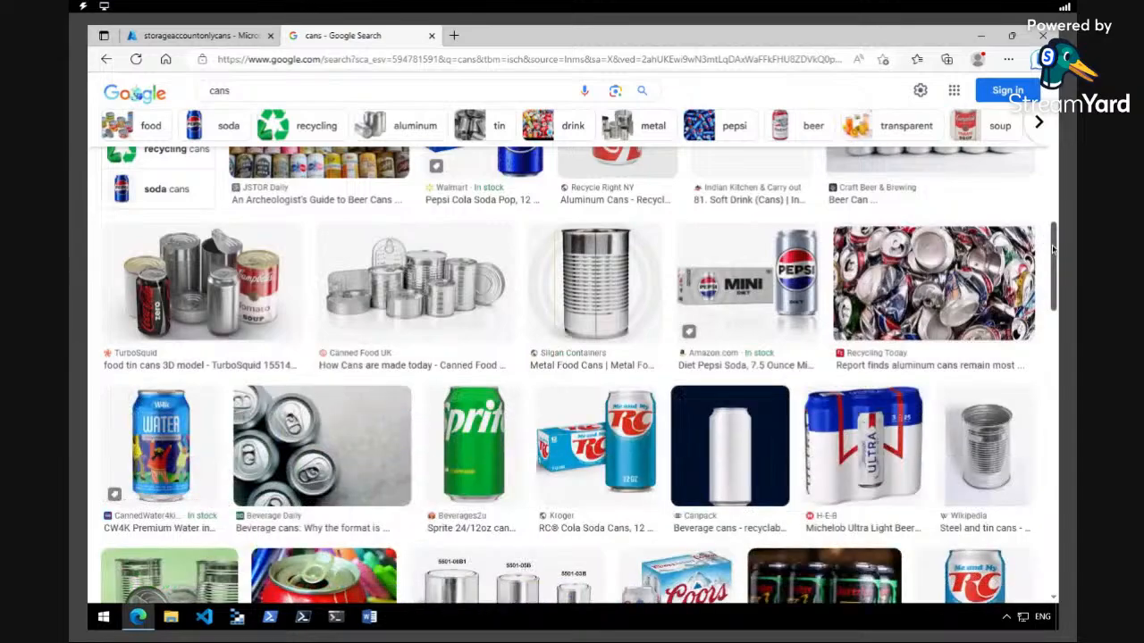
{"action": "scroll", "coordinate": [1053, 253], "scroll_direction": "down", "scroll_amount": 2}
{"action": "scroll", "coordinate": [1052, 253], "scroll_direction": "down", "scroll_amount": 10}
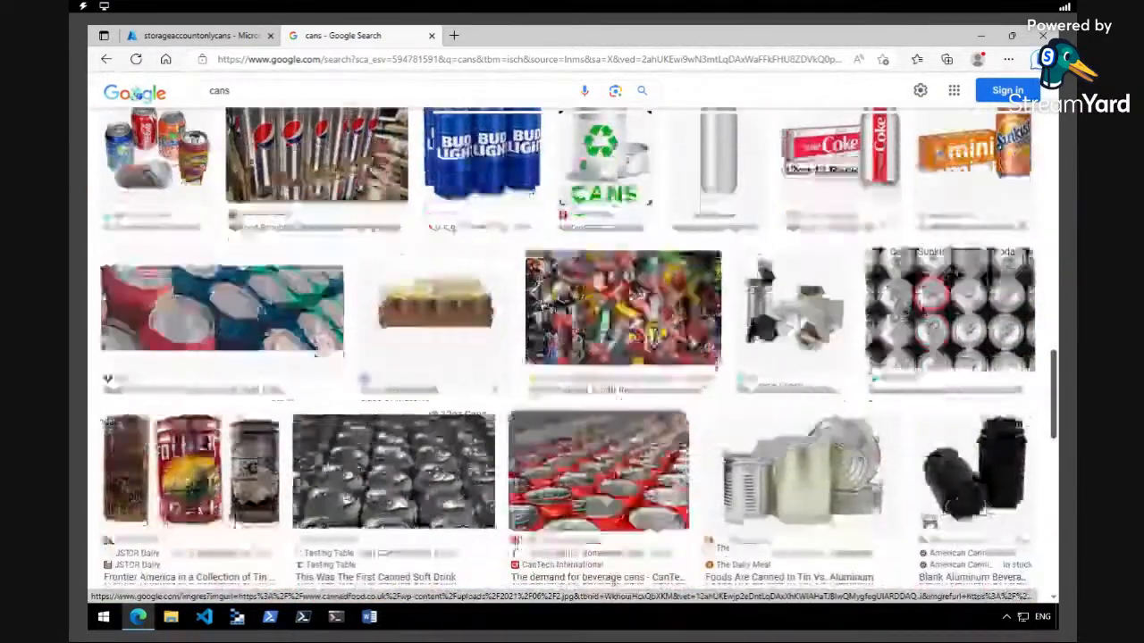
{"action": "scroll", "coordinate": [568, 352], "scroll_direction": "down", "scroll_amount": 4}
{"action": "scroll", "coordinate": [579, 354], "scroll_direction": "down", "scroll_amount": 1}
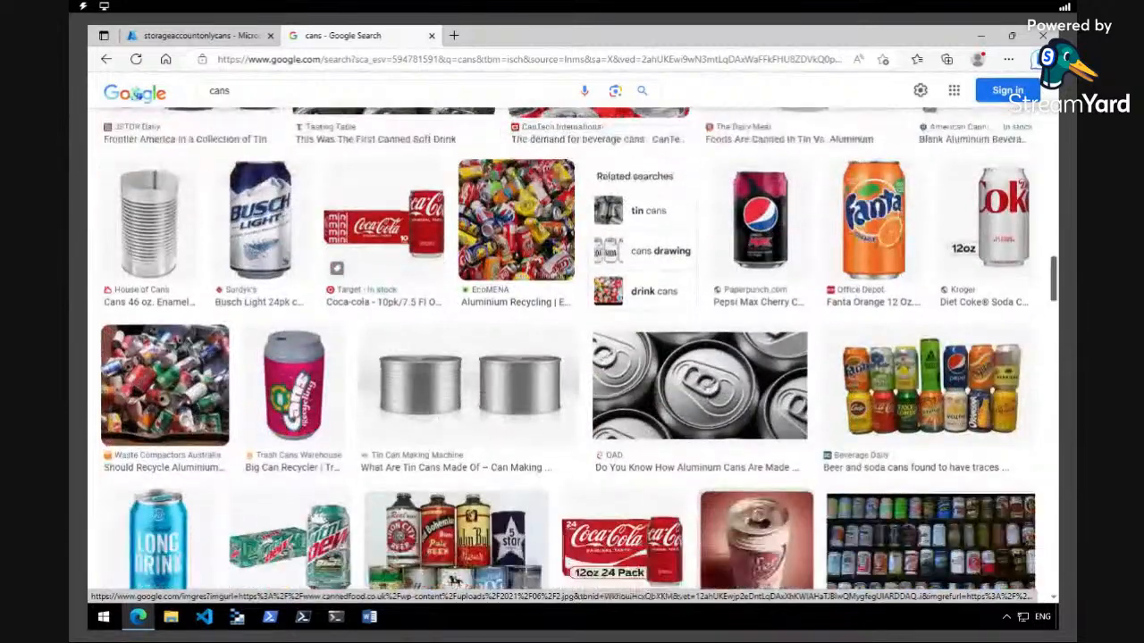
{"action": "scroll", "coordinate": [572, 352], "scroll_direction": "up", "scroll_amount": 15}
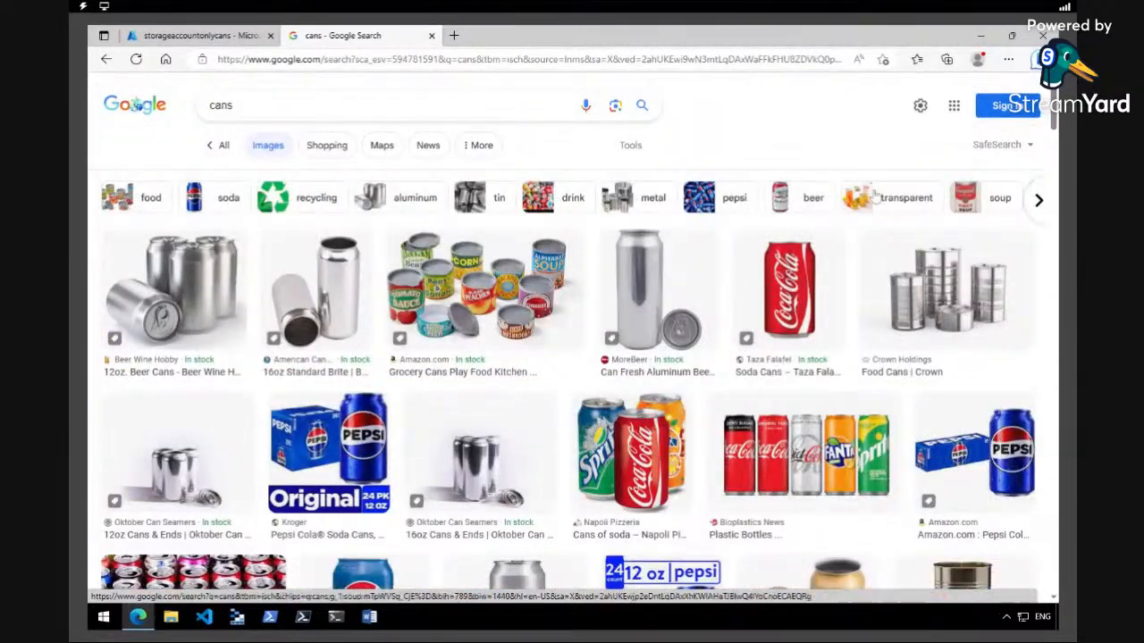
{"action": "scroll", "coordinate": [738, 307], "scroll_direction": "down", "scroll_amount": 5}
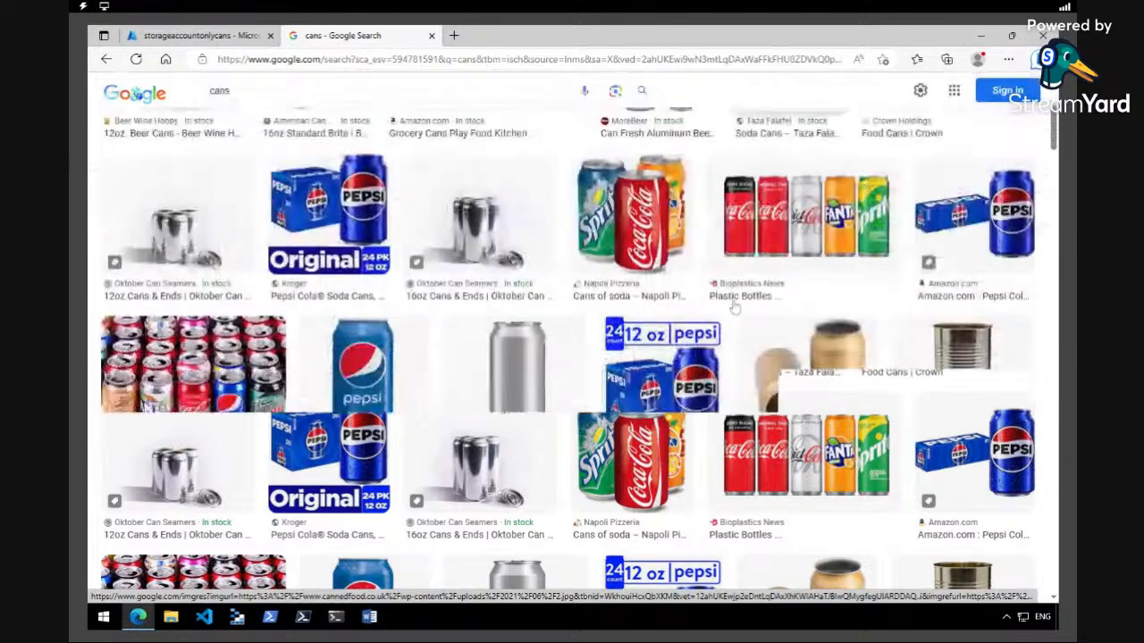
{"action": "scroll", "coordinate": [733, 307], "scroll_direction": "down", "scroll_amount": 3}
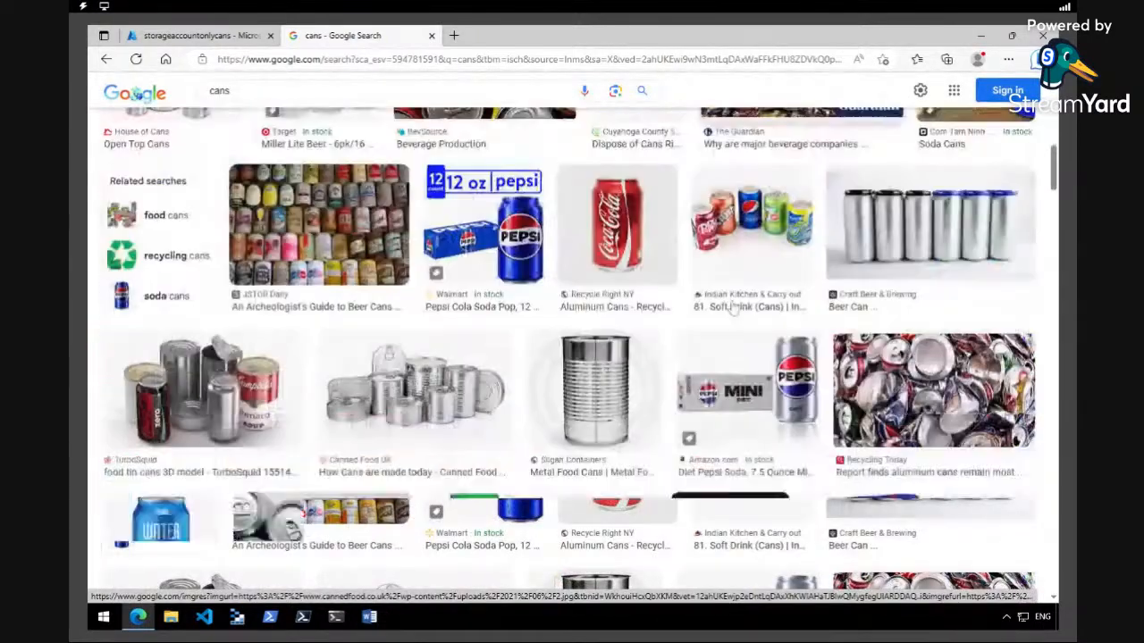
{"action": "left_click", "coordinate": [933, 391]}
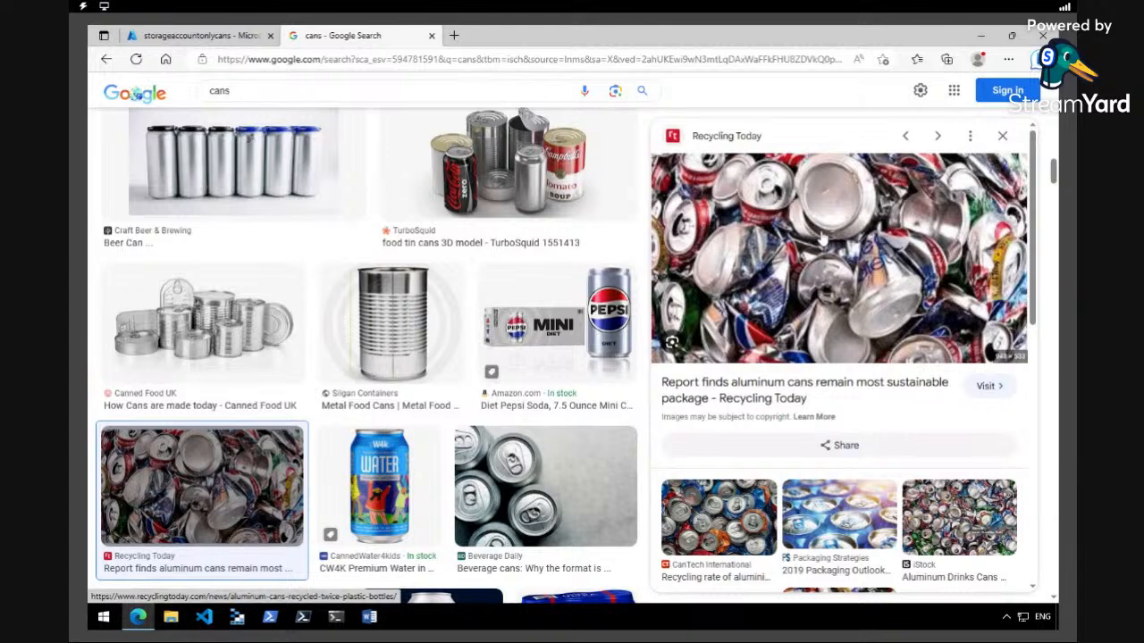
Save the crushed cans image to the Desktop as crushcans.jfif
{"action": "right_click", "coordinate": [820, 225]}
{"action": "left_click", "coordinate": [871, 388]}
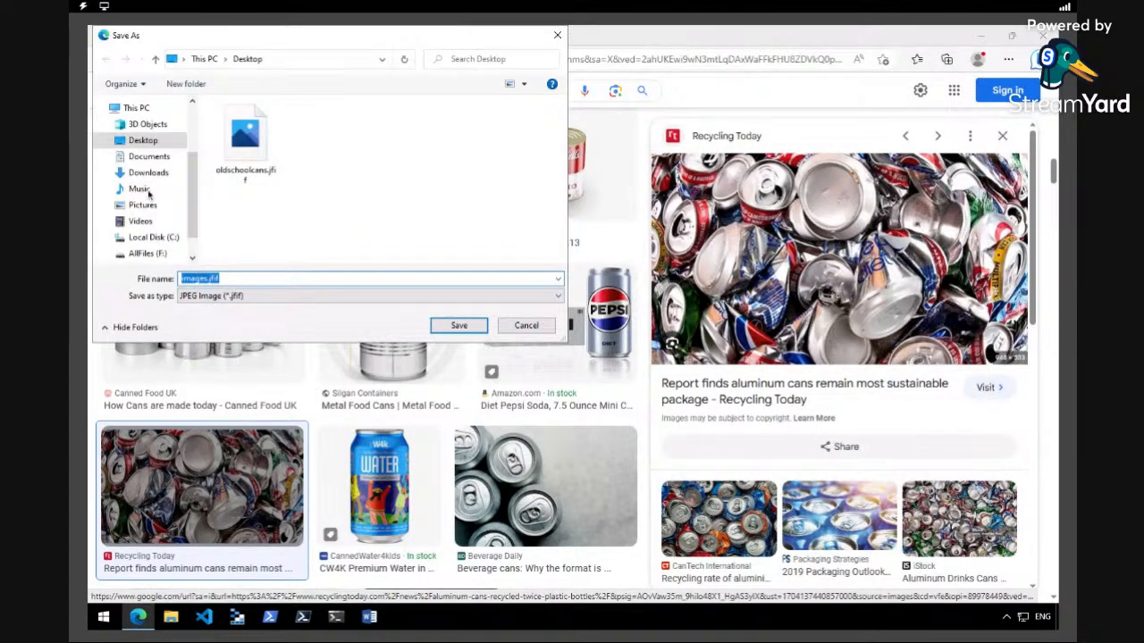
{"action": "left_click", "coordinate": [212, 278]}
{"action": "left_click_drag", "start_coordinate": [206, 278], "coordinate": [182, 279]}
{"action": "key", "text": "BackSpace"}
{"action": "type", "text": "cans"}
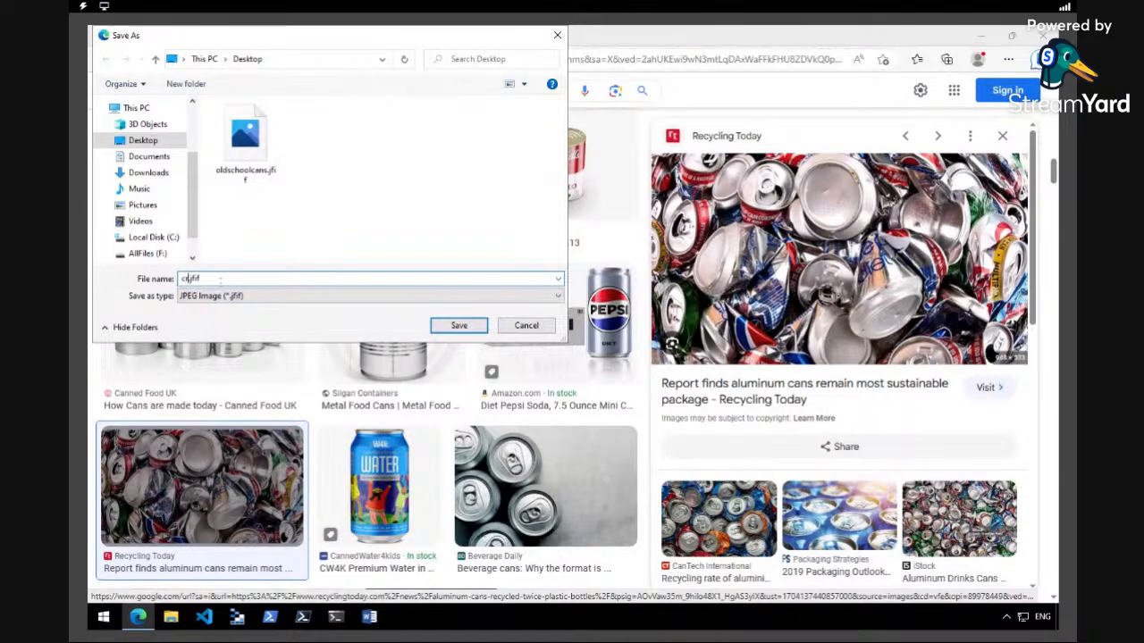
{"action": "type", "text": "shcans"}
{"action": "left_click", "coordinate": [476, 330]}
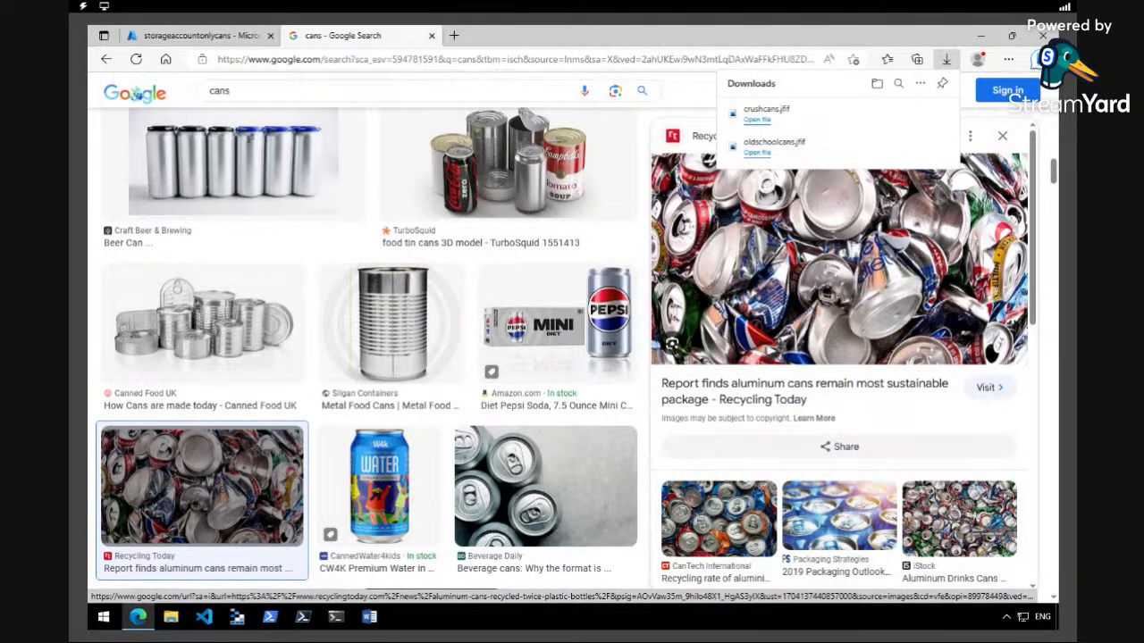
Return to the portal, open container1 and pick crushcans.jfif from the Desktop for blob upload
{"action": "left_click", "coordinate": [201, 39]}
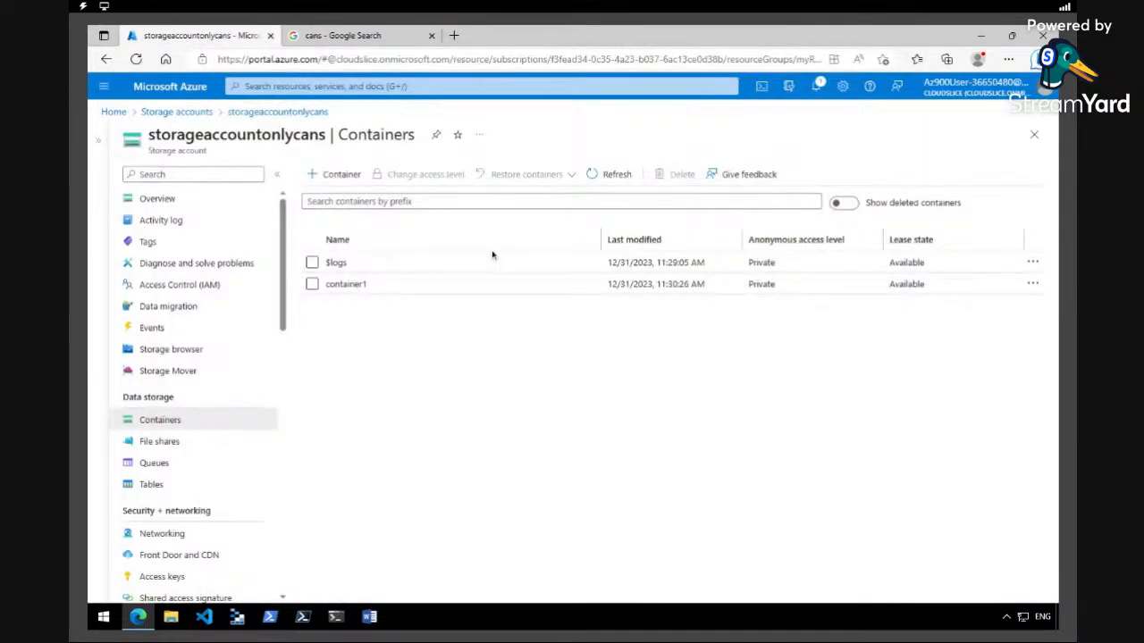
{"action": "left_click", "coordinate": [347, 284]}
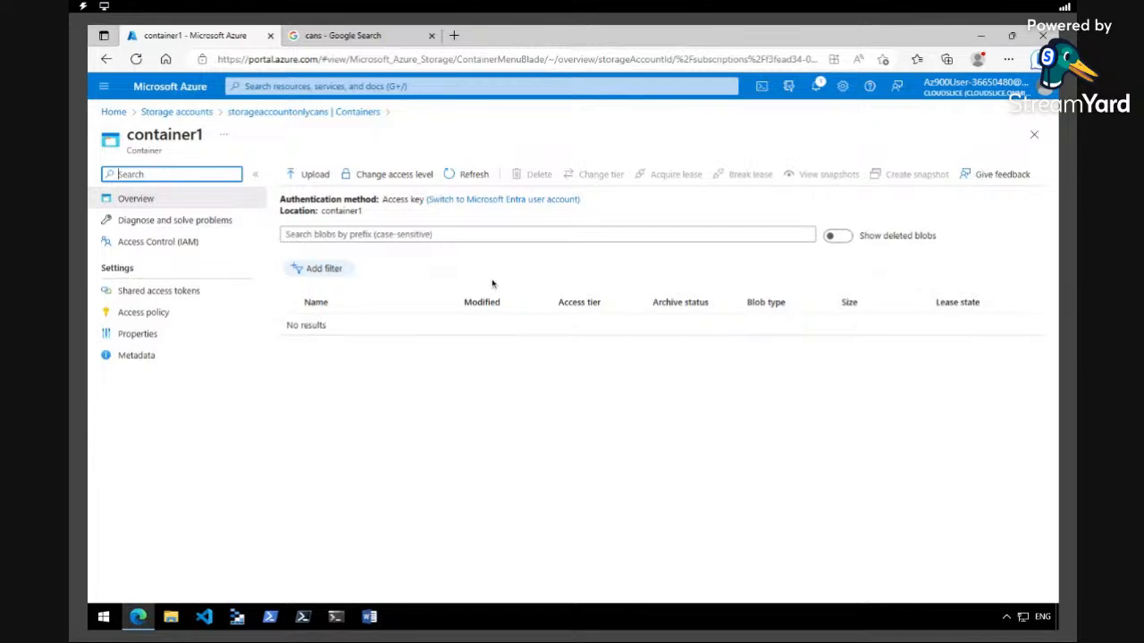
{"action": "left_click", "coordinate": [320, 175]}
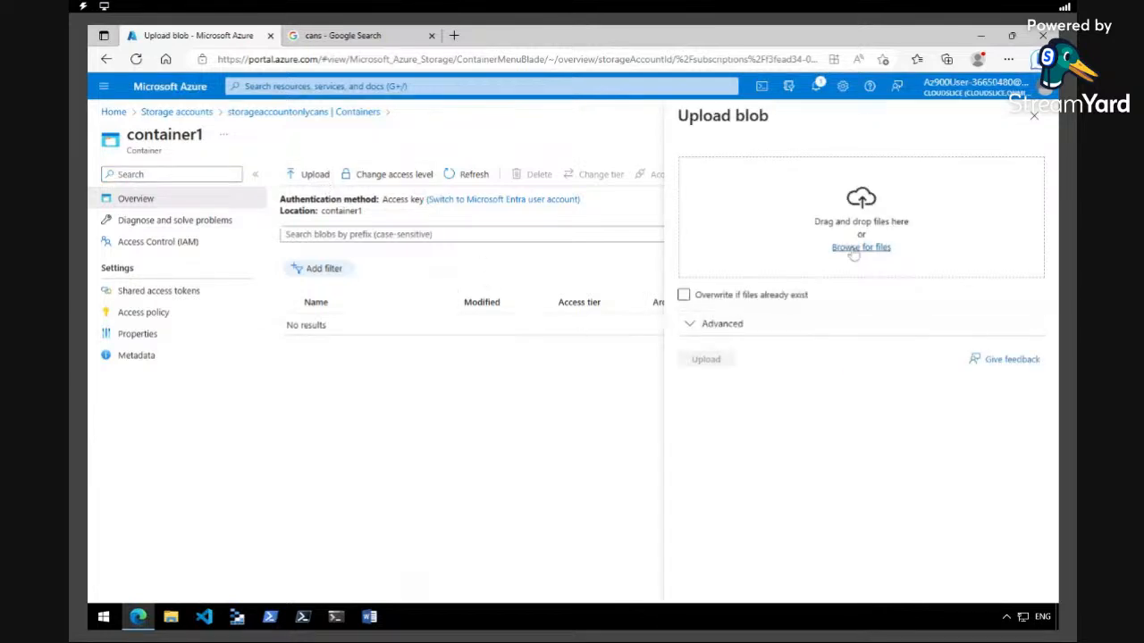
{"action": "left_click", "coordinate": [853, 250]}
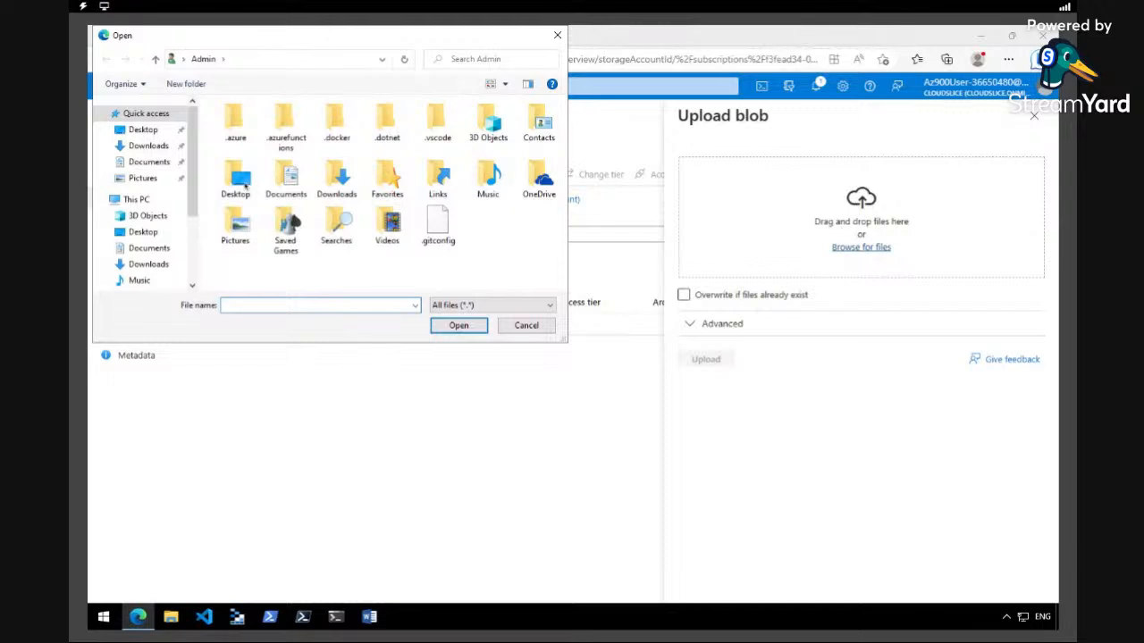
{"action": "left_click", "coordinate": [143, 129]}
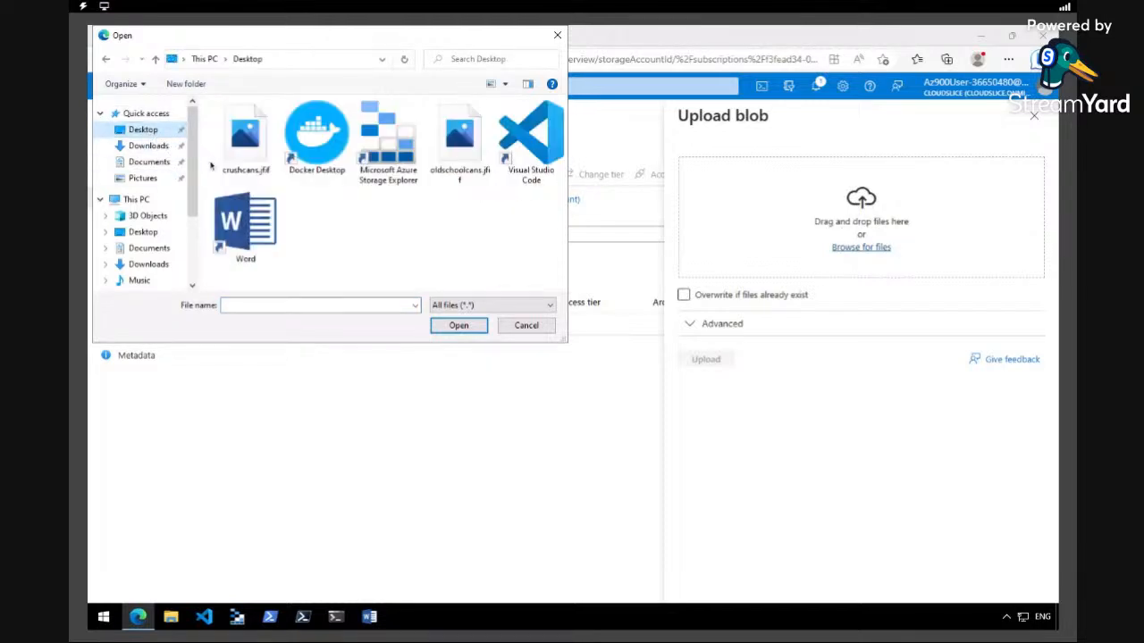
{"action": "double_click", "coordinate": [242, 141]}
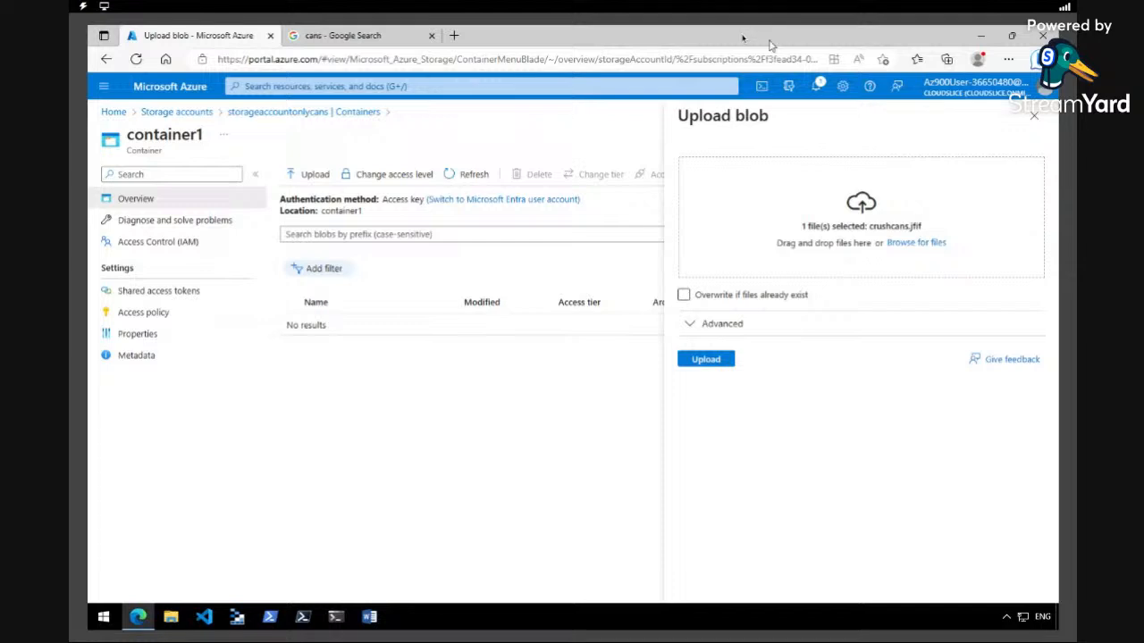
Replace the chosen file by dropping oldschoolcans.jfif from the desktop into the upload area, then maximise the browser
{"action": "left_click_drag", "start_coordinate": [770, 44], "coordinate": [699, 172]}
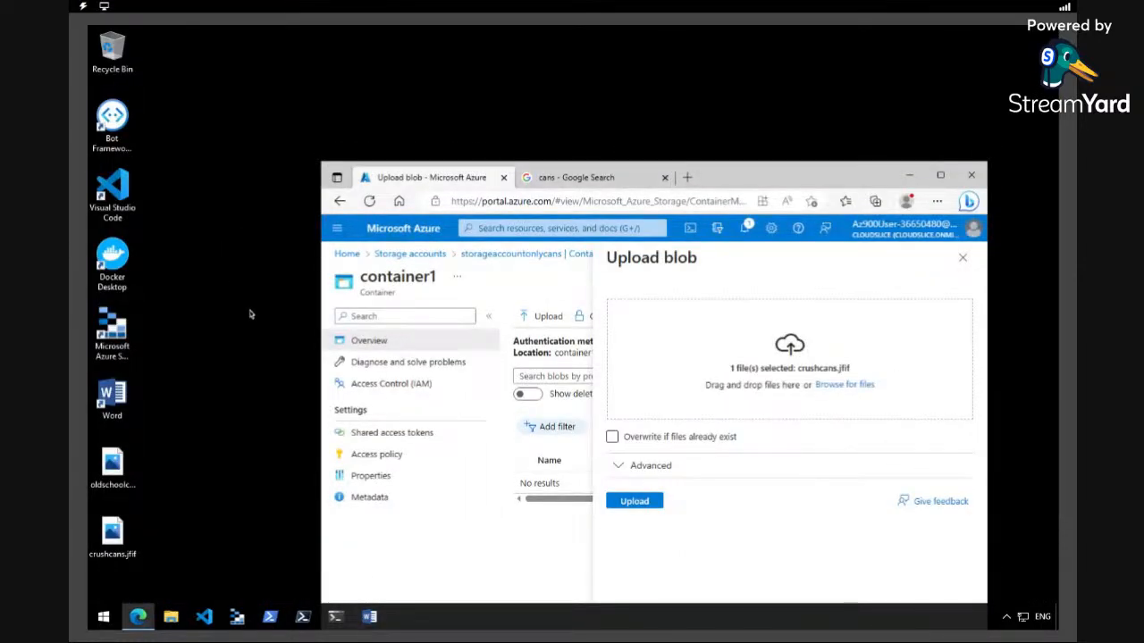
{"action": "left_click_drag", "start_coordinate": [114, 466], "coordinate": [804, 339]}
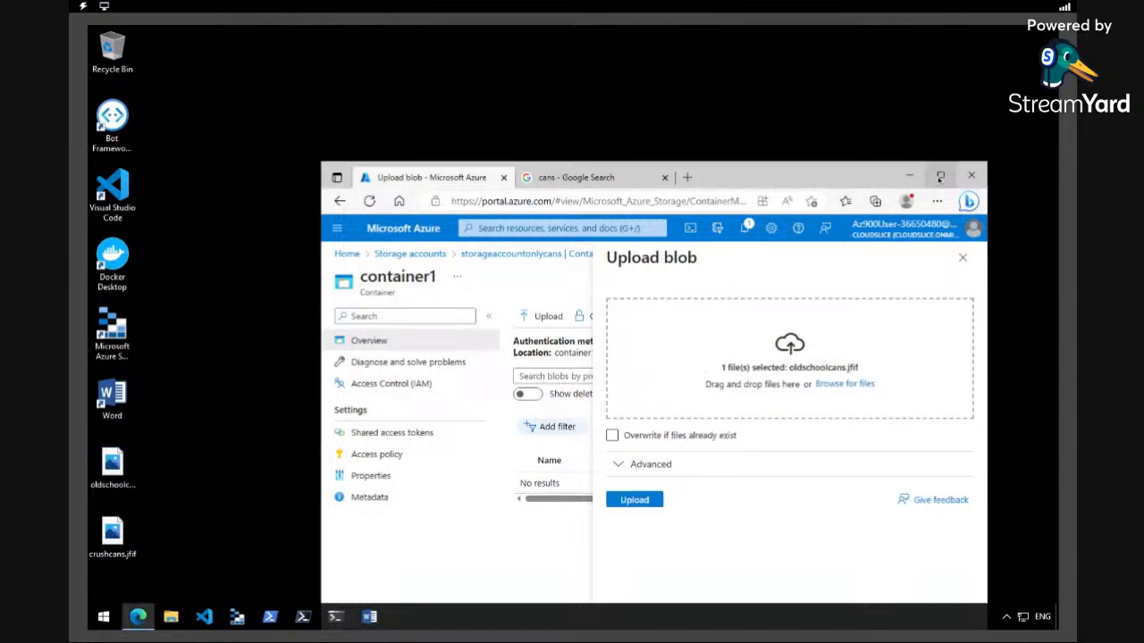
{"action": "left_click", "coordinate": [940, 176]}
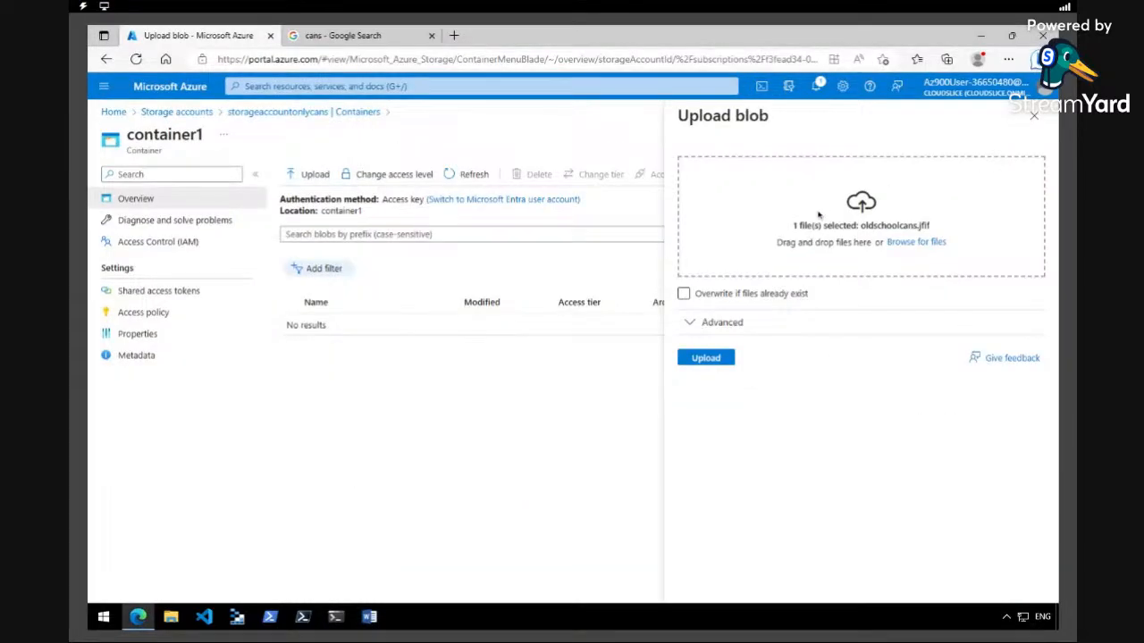
Expand the advanced upload options and look through the blob type, block size and access tier settings
{"action": "left_click", "coordinate": [710, 320]}
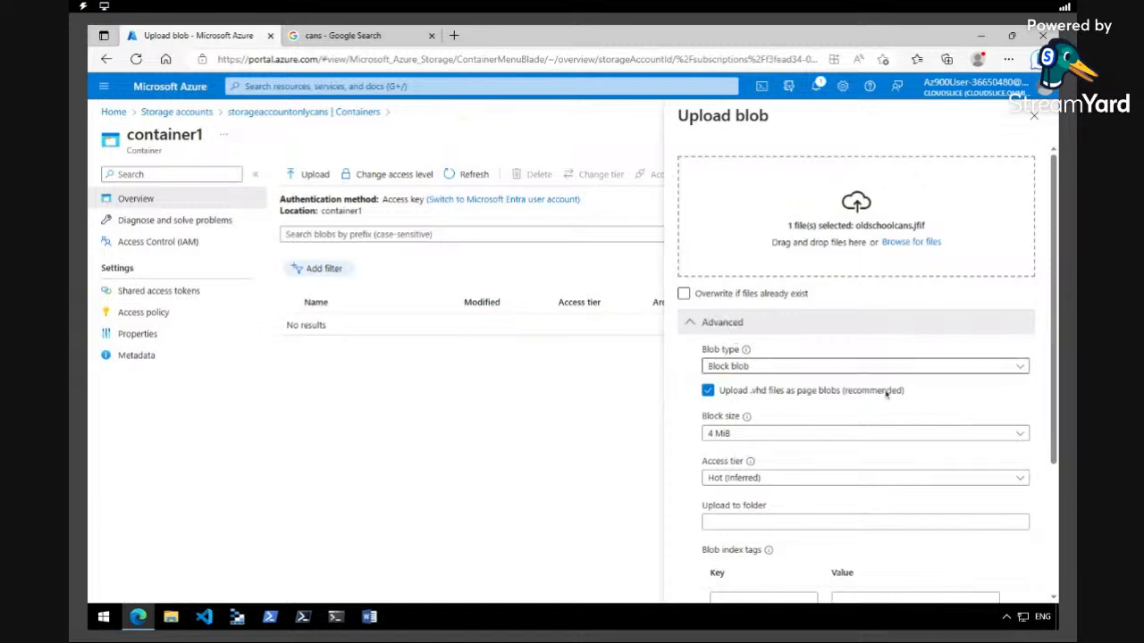
{"action": "left_click_drag", "start_coordinate": [1051, 389], "coordinate": [1054, 456]}
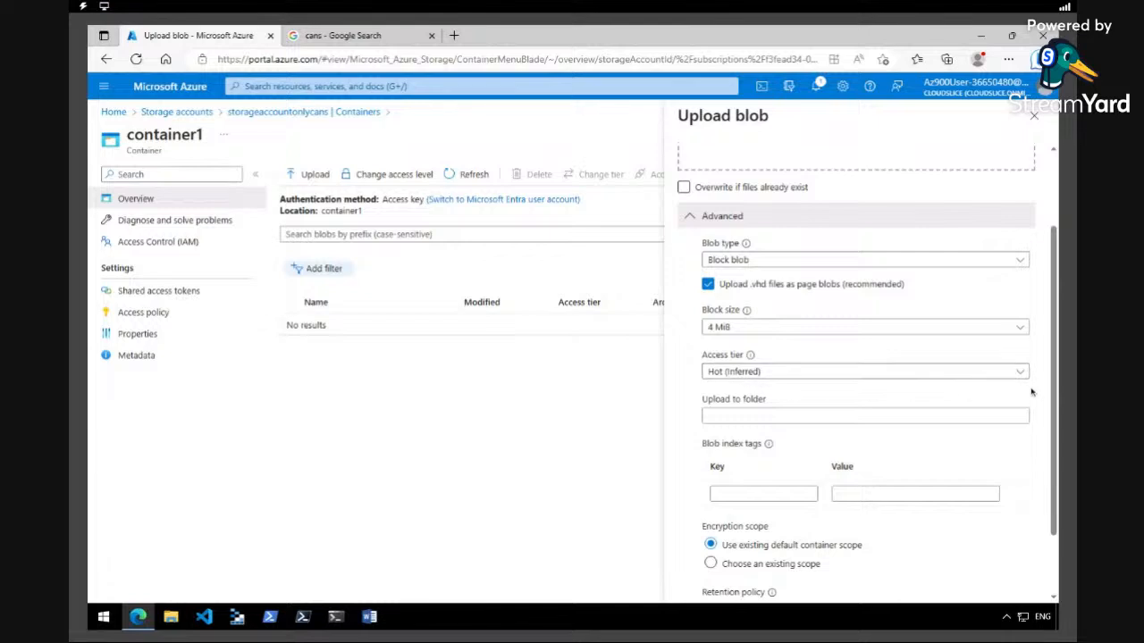
{"action": "left_click_drag", "start_coordinate": [1052, 395], "coordinate": [1053, 399]}
{"action": "scroll", "coordinate": [1052, 399], "scroll_direction": "down", "scroll_amount": 2}
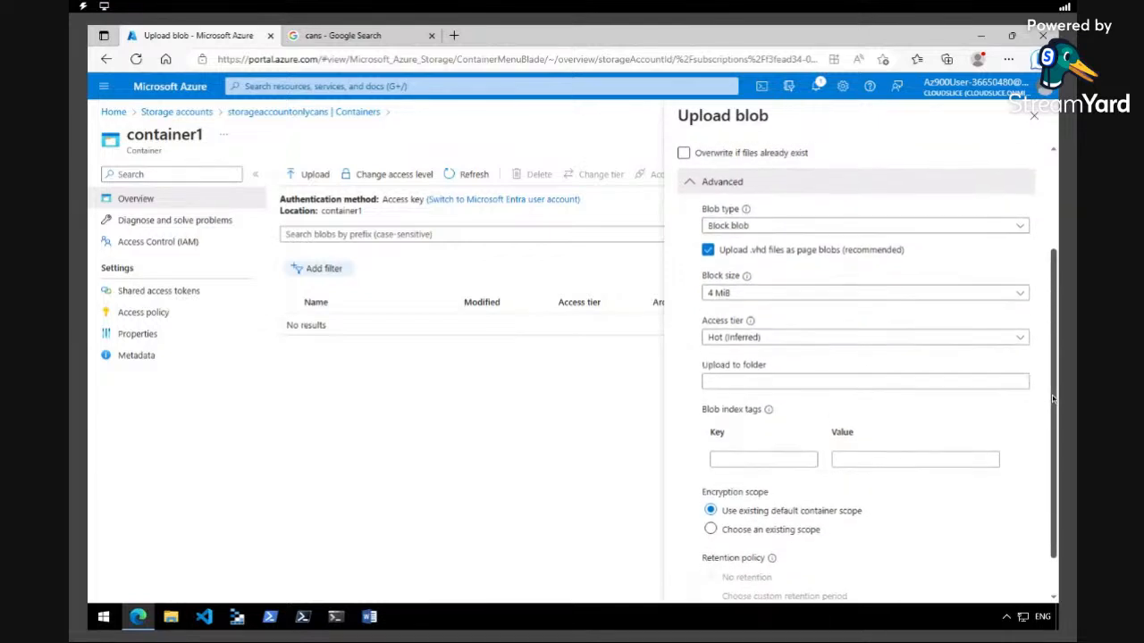
{"action": "scroll", "coordinate": [866, 371], "scroll_direction": "up", "scroll_amount": 5}
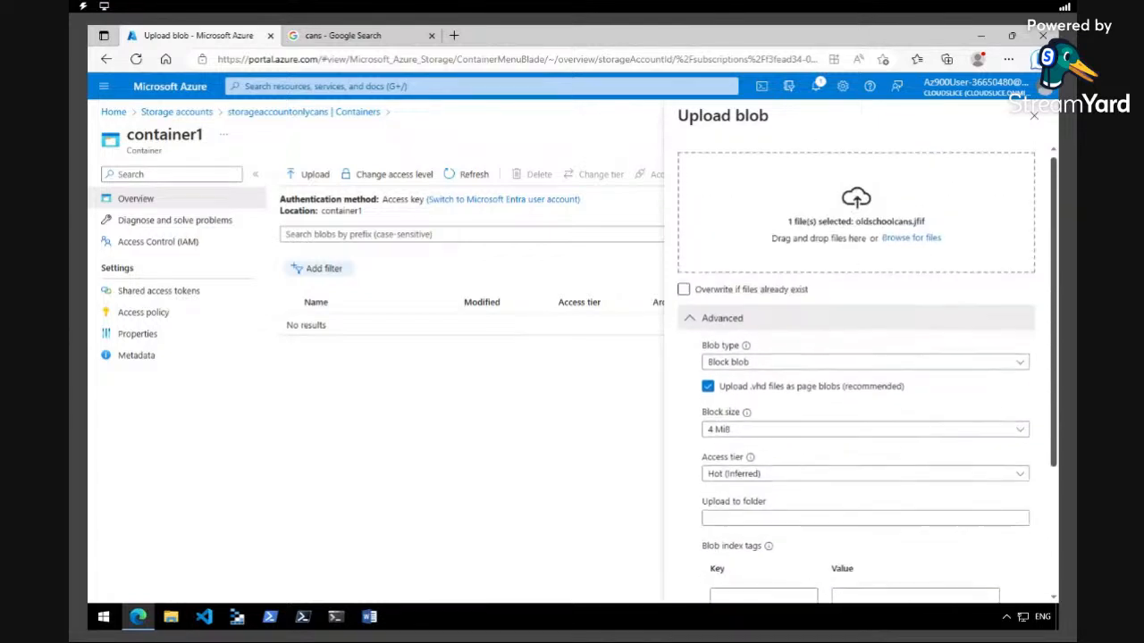
Upload oldschoolcans.jfif to container1 keeping the default advanced settings
{"action": "scroll", "coordinate": [867, 371], "scroll_direction": "down", "scroll_amount": 3}
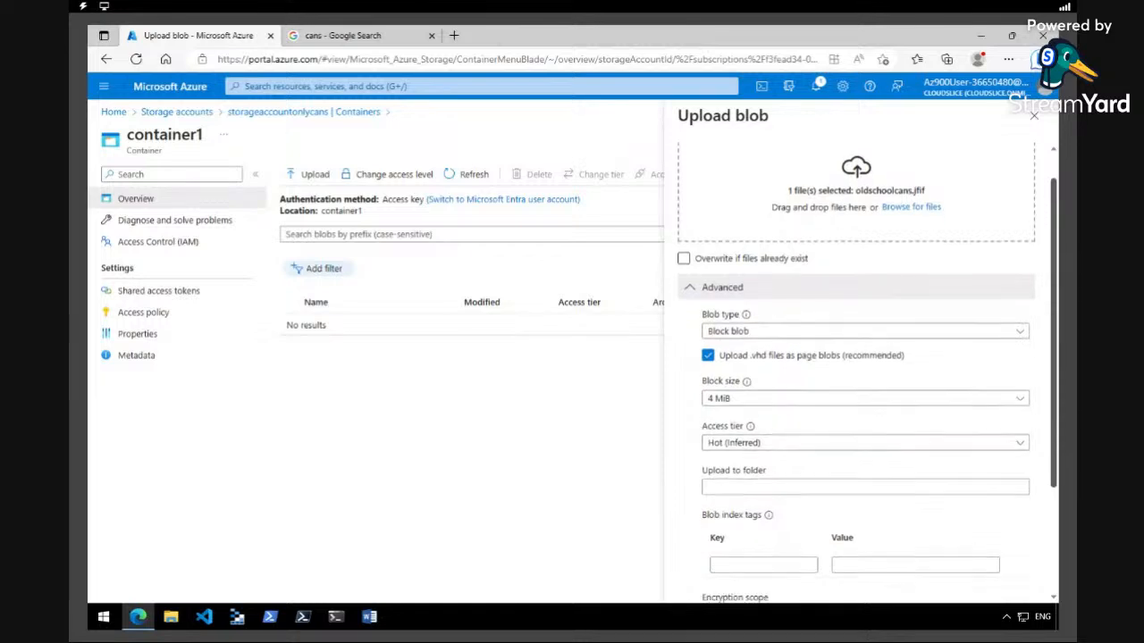
{"action": "scroll", "coordinate": [691, 427], "scroll_direction": "up", "scroll_amount": 2}
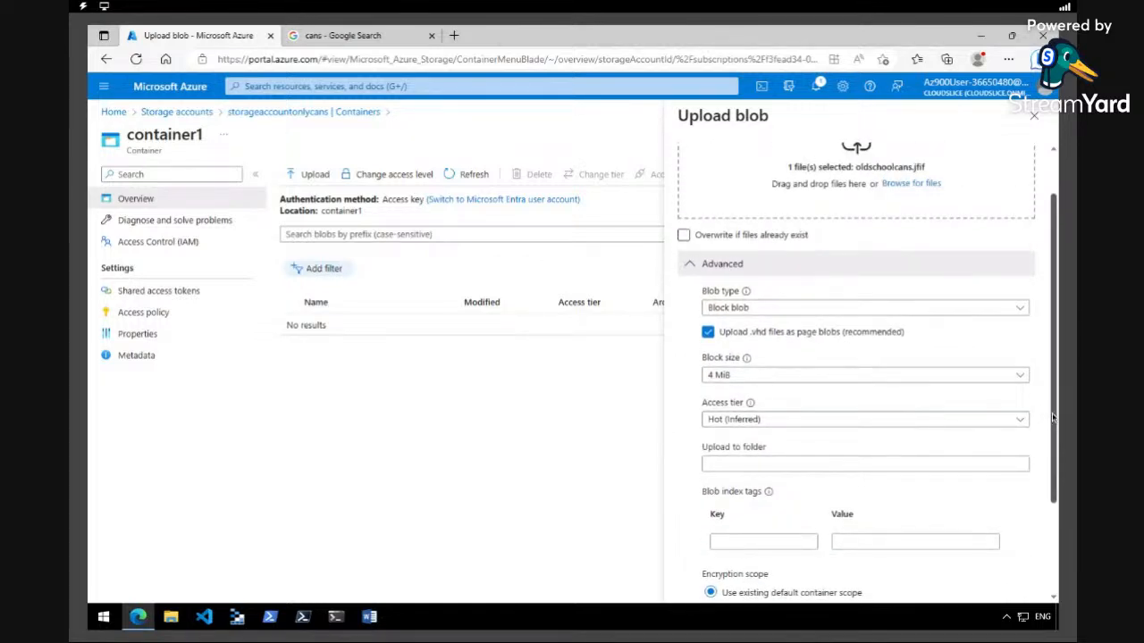
{"action": "scroll", "coordinate": [1053, 418], "scroll_direction": "down", "scroll_amount": 1}
{"action": "scroll", "coordinate": [1054, 418], "scroll_direction": "down", "scroll_amount": 3}
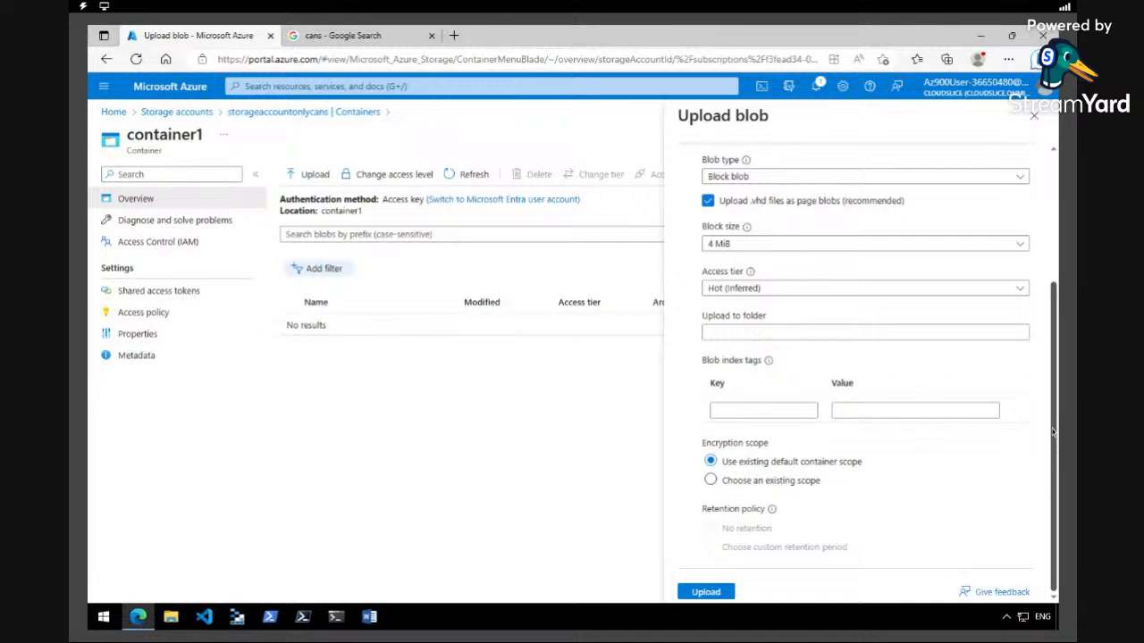
{"action": "left_click_drag", "start_coordinate": [1053, 431], "coordinate": [1055, 411]}
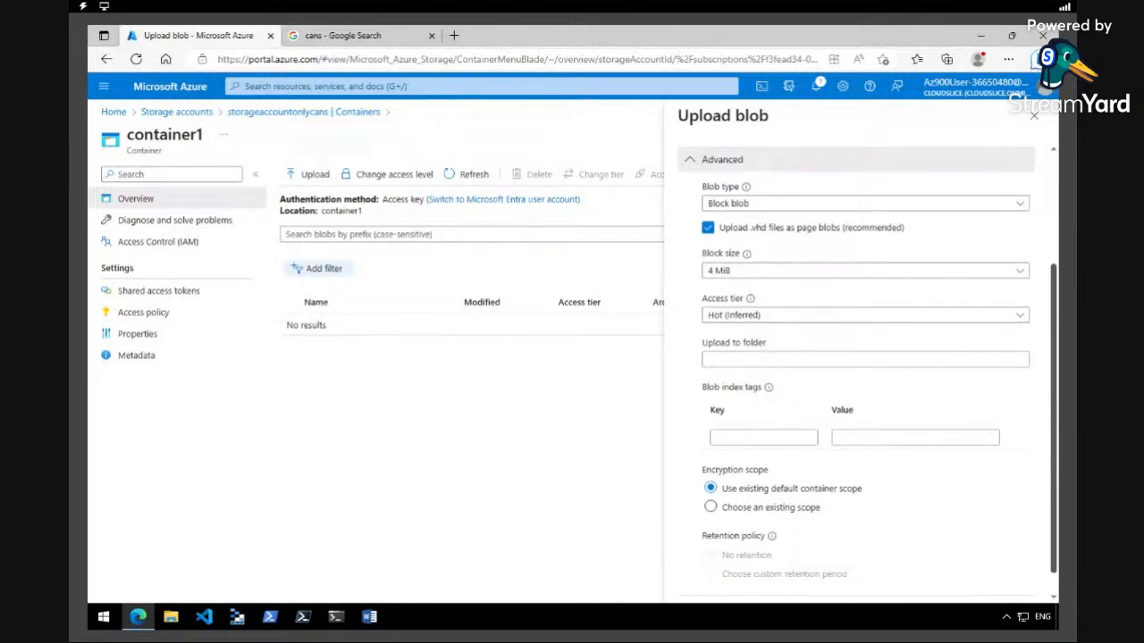
{"action": "scroll", "coordinate": [1023, 429], "scroll_direction": "down", "scroll_amount": 1}
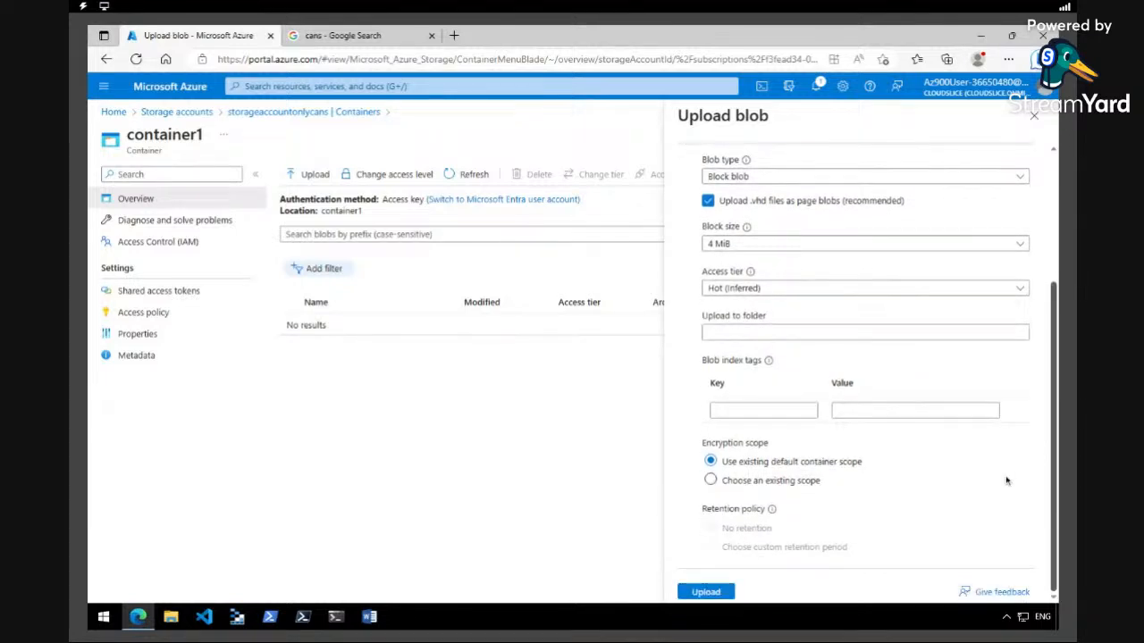
{"action": "left_click", "coordinate": [706, 592]}
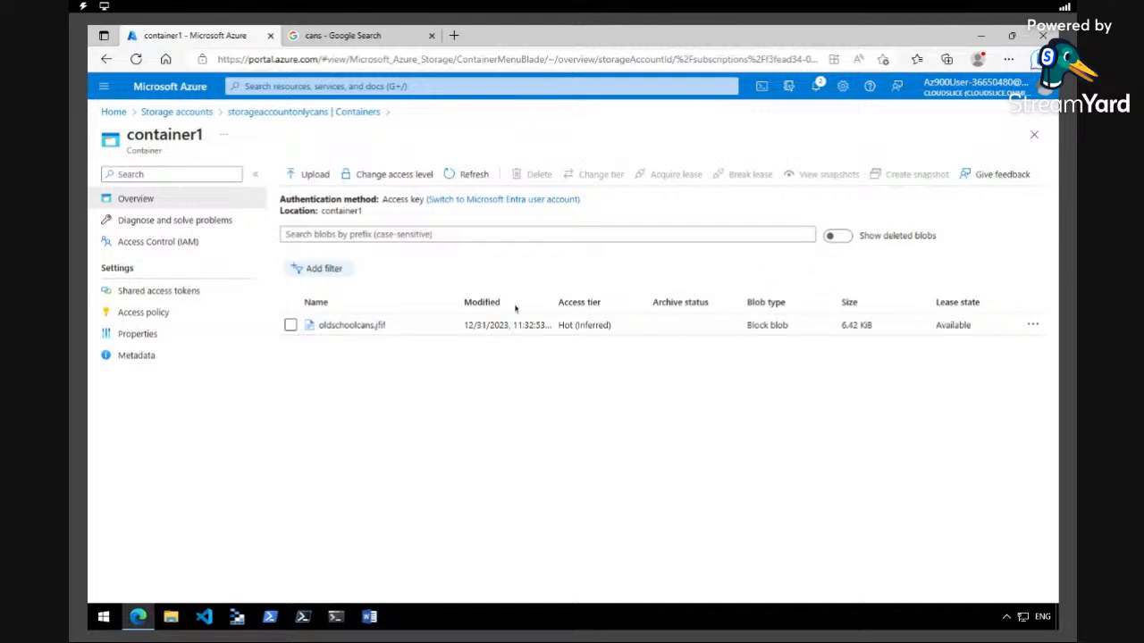
Upload crushcans.jfif from the Desktop to container1 as a second blob
{"action": "left_click", "coordinate": [304, 176]}
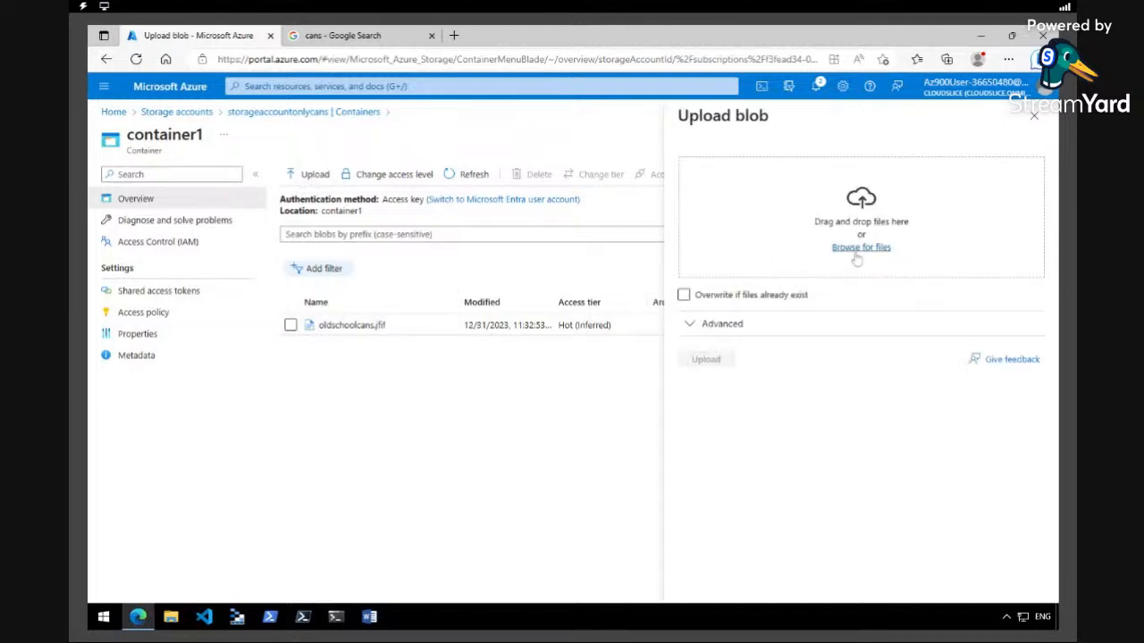
{"action": "left_click", "coordinate": [855, 254]}
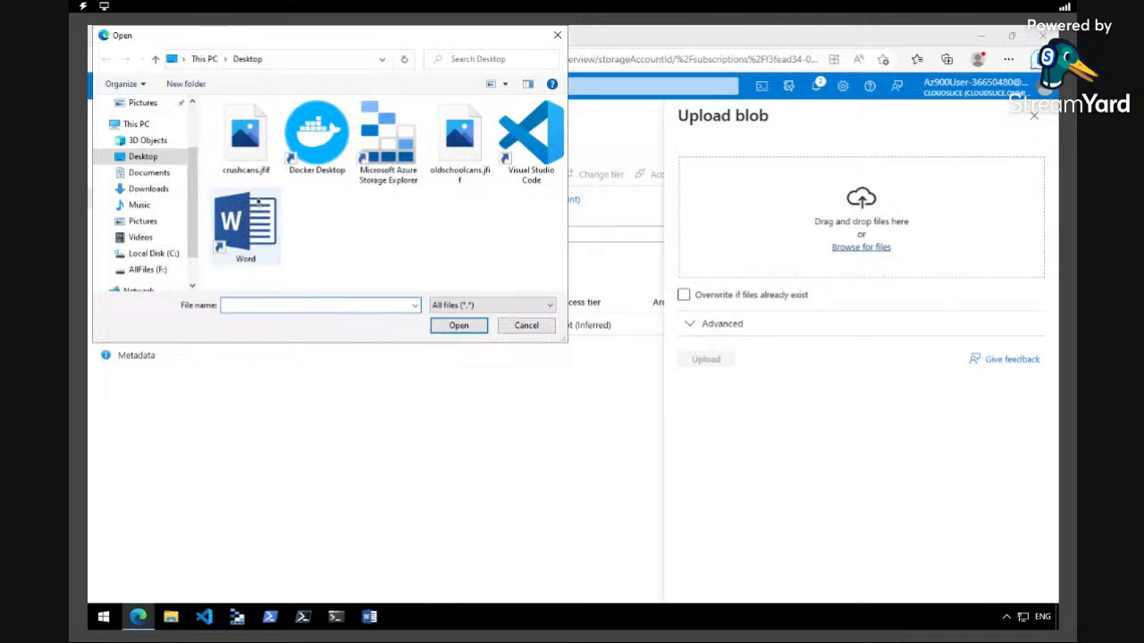
{"action": "double_click", "coordinate": [245, 134]}
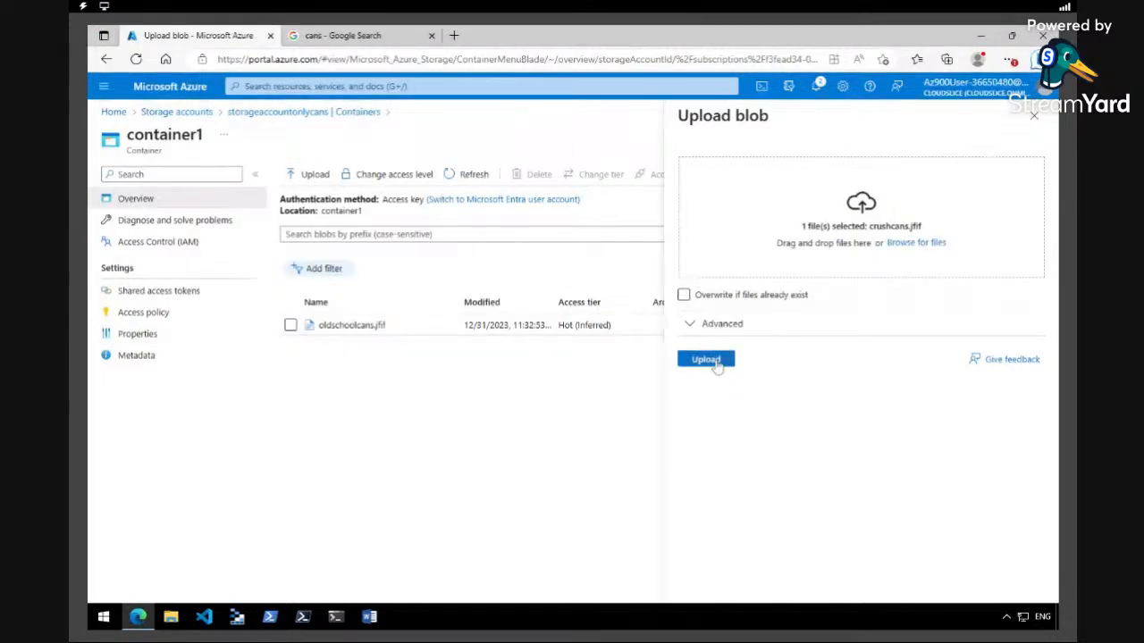
{"action": "left_click", "coordinate": [706, 359]}
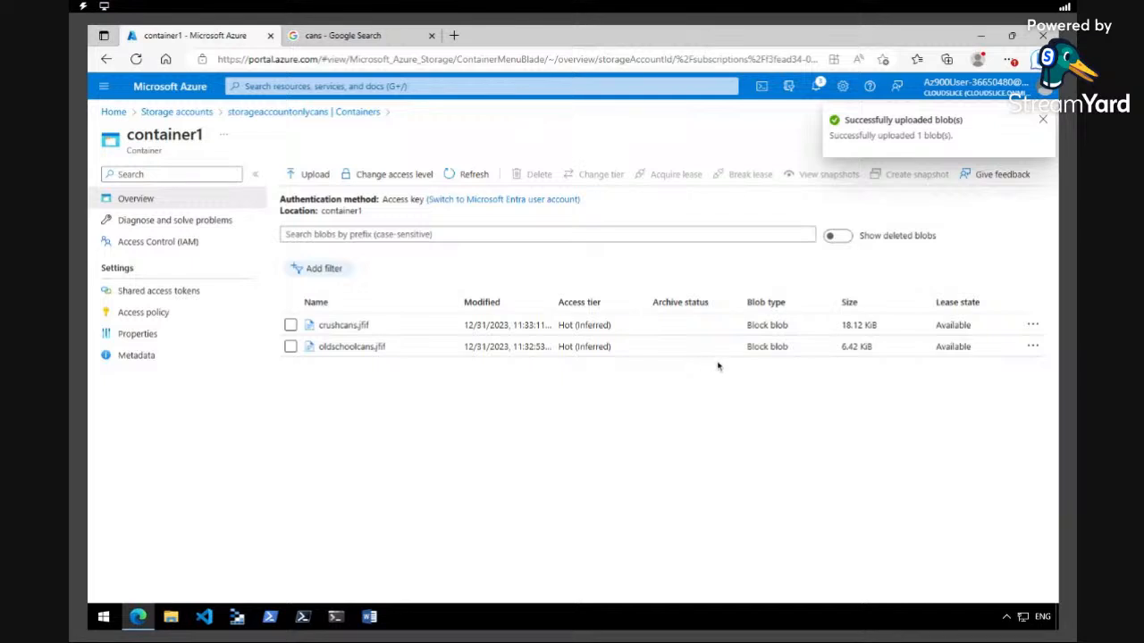
{"action": "left_click", "coordinate": [1042, 121]}
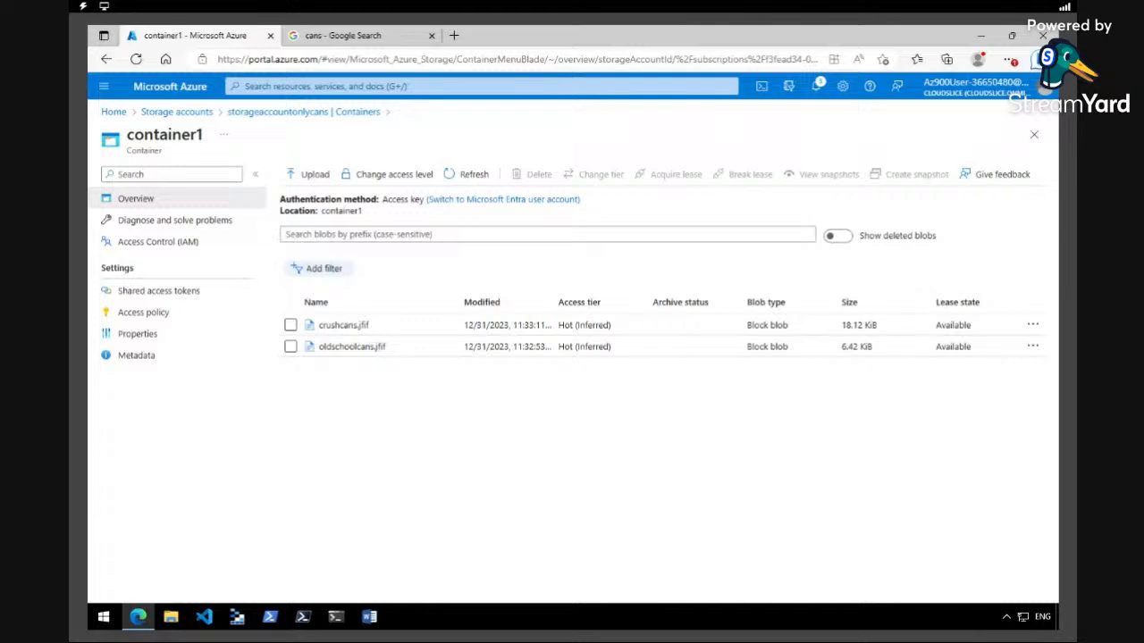
Review the blob's action options, then go back and open the storageaccountonlycans storage account overview
{"action": "right_click", "coordinate": [347, 329]}
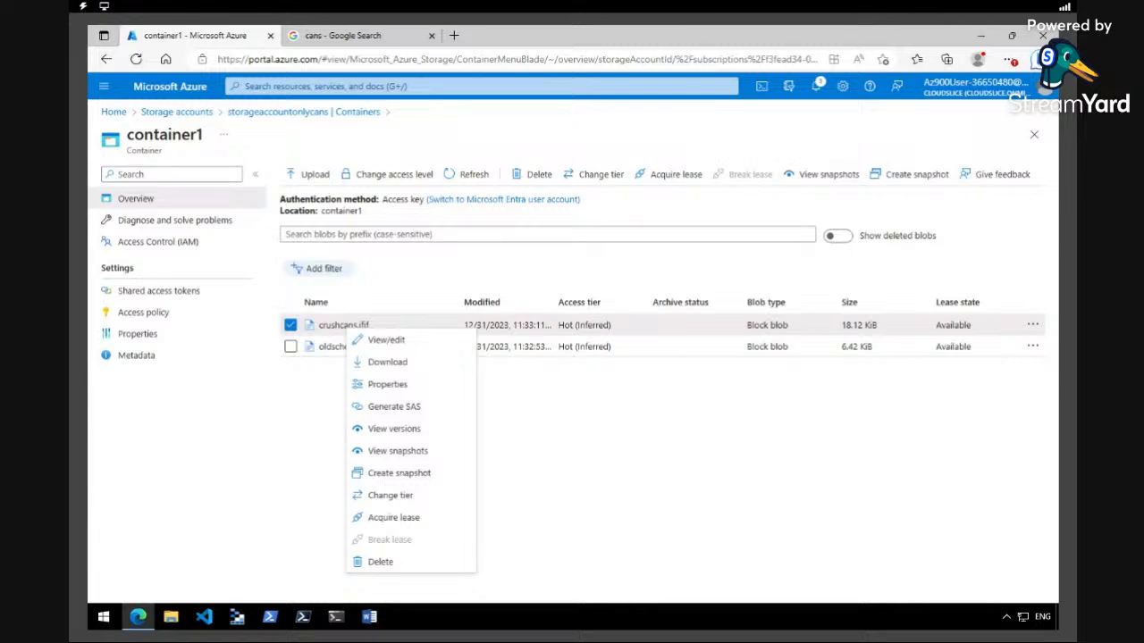
{"action": "left_click", "coordinate": [667, 465]}
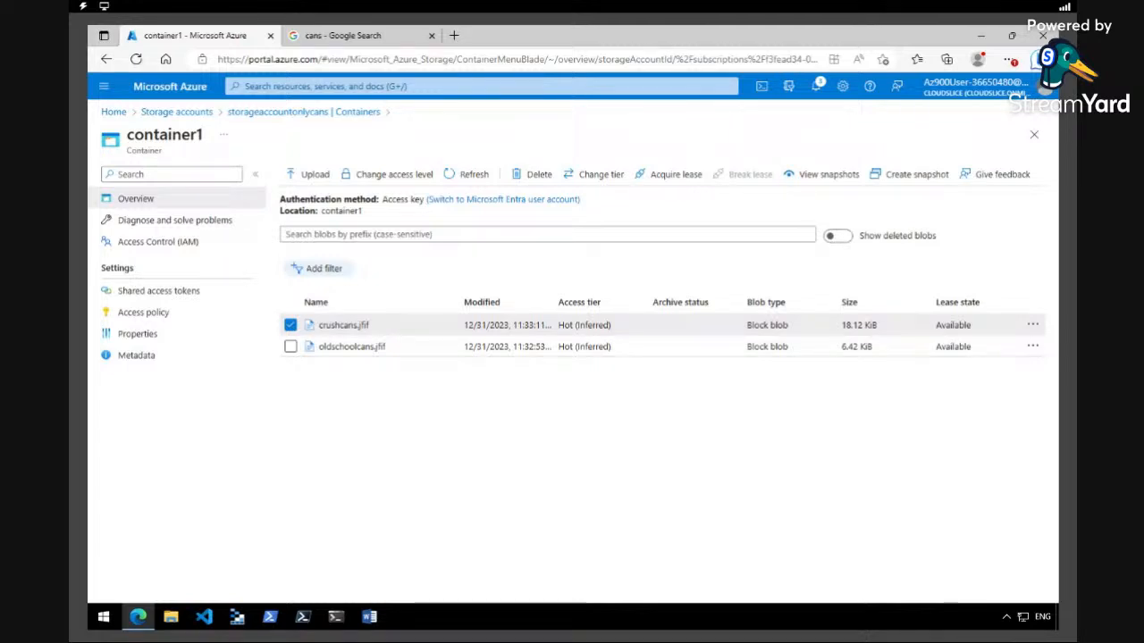
{"action": "left_click", "coordinate": [177, 112]}
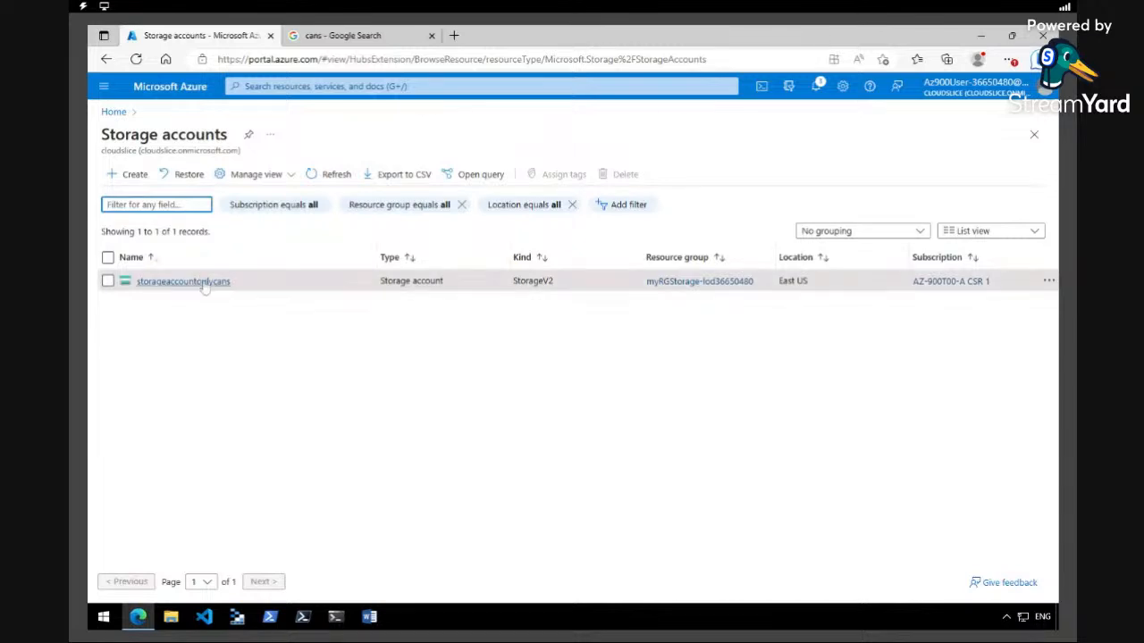
{"action": "left_click", "coordinate": [113, 112]}
{"action": "left_click", "coordinate": [418, 87]}
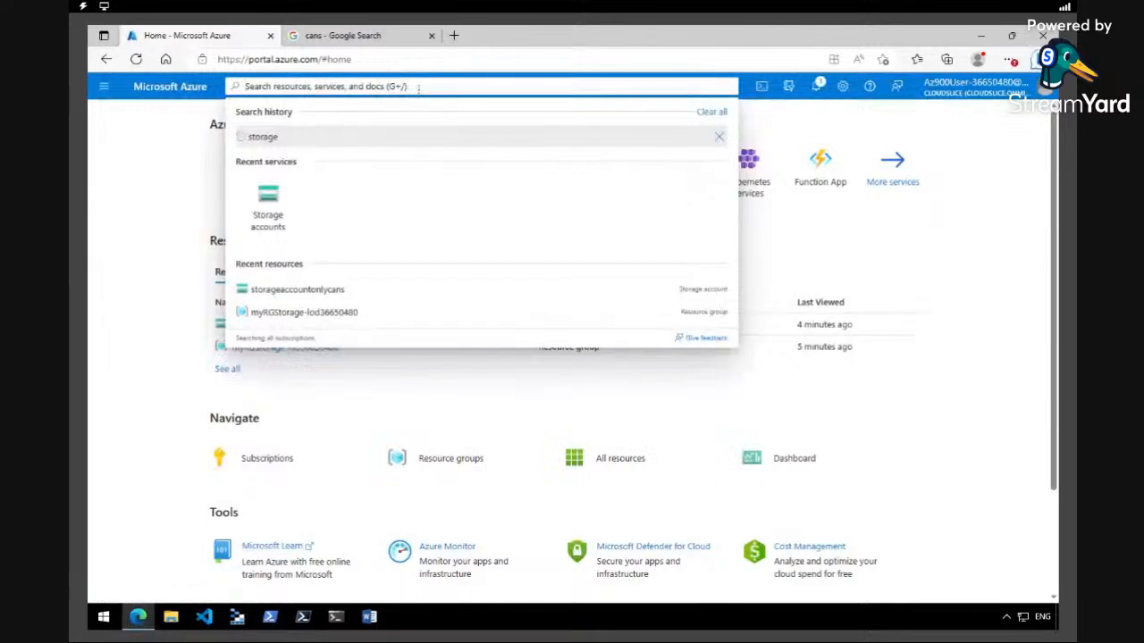
{"action": "left_click", "coordinate": [272, 204]}
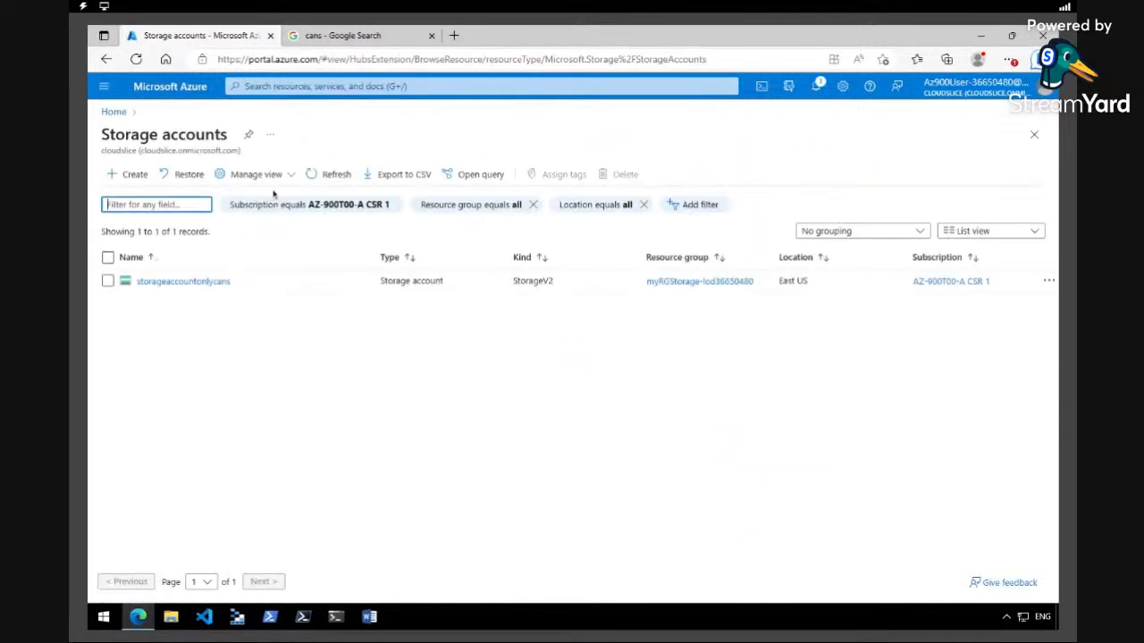
{"action": "left_click", "coordinate": [196, 284]}
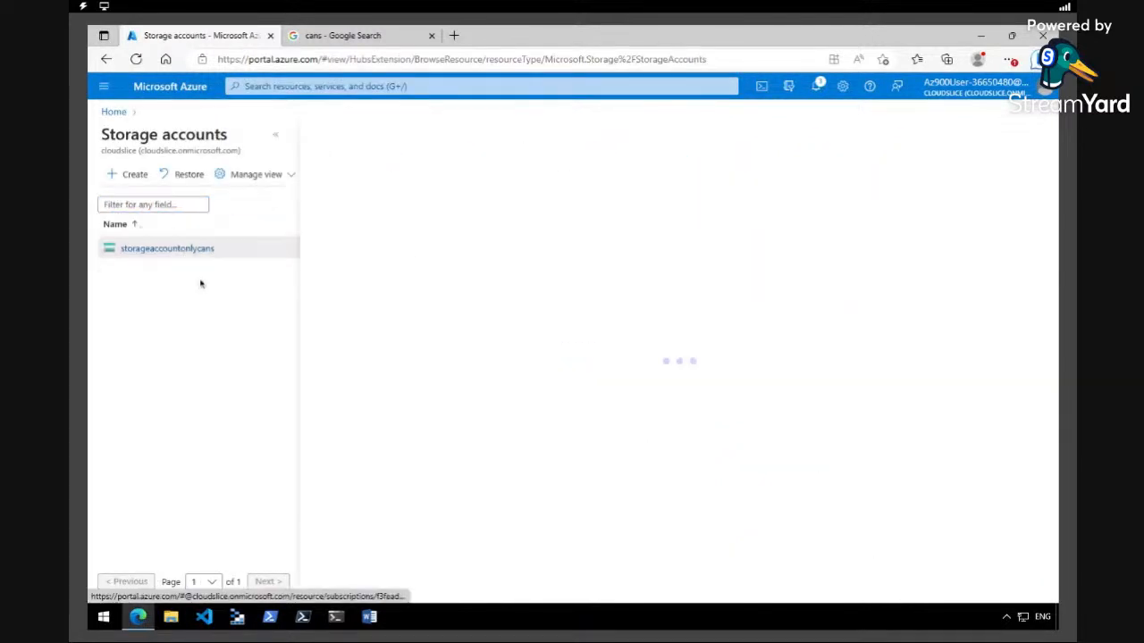
{"action": "left_click", "coordinate": [277, 142]}
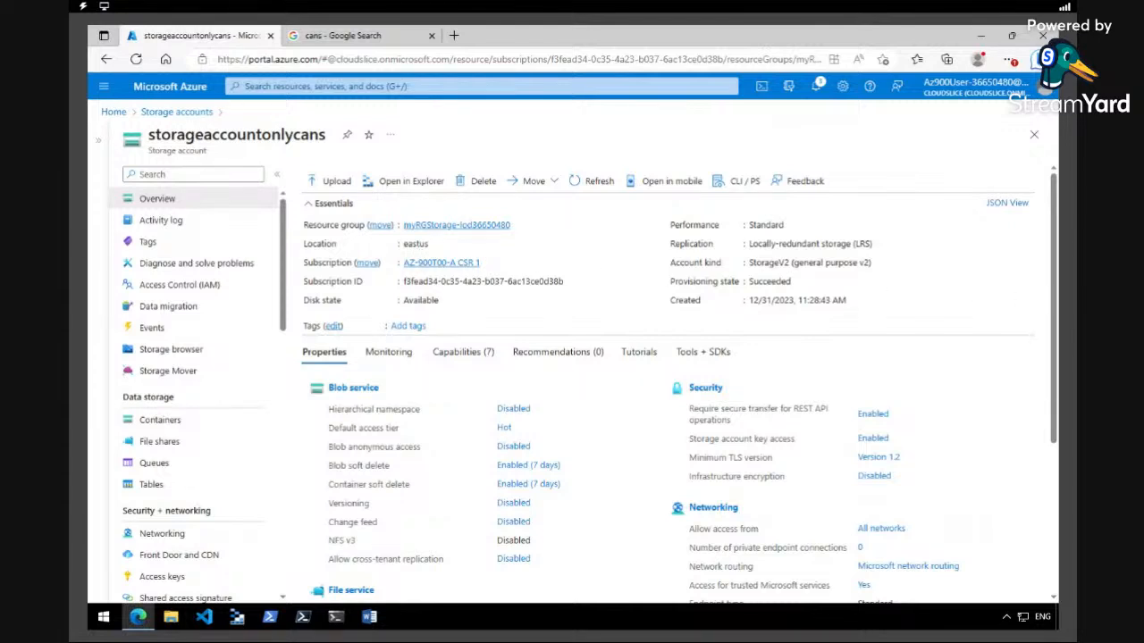
Open Diagnose and solve problems for the storage account and browse the listed common problems
{"action": "left_click", "coordinate": [220, 268]}
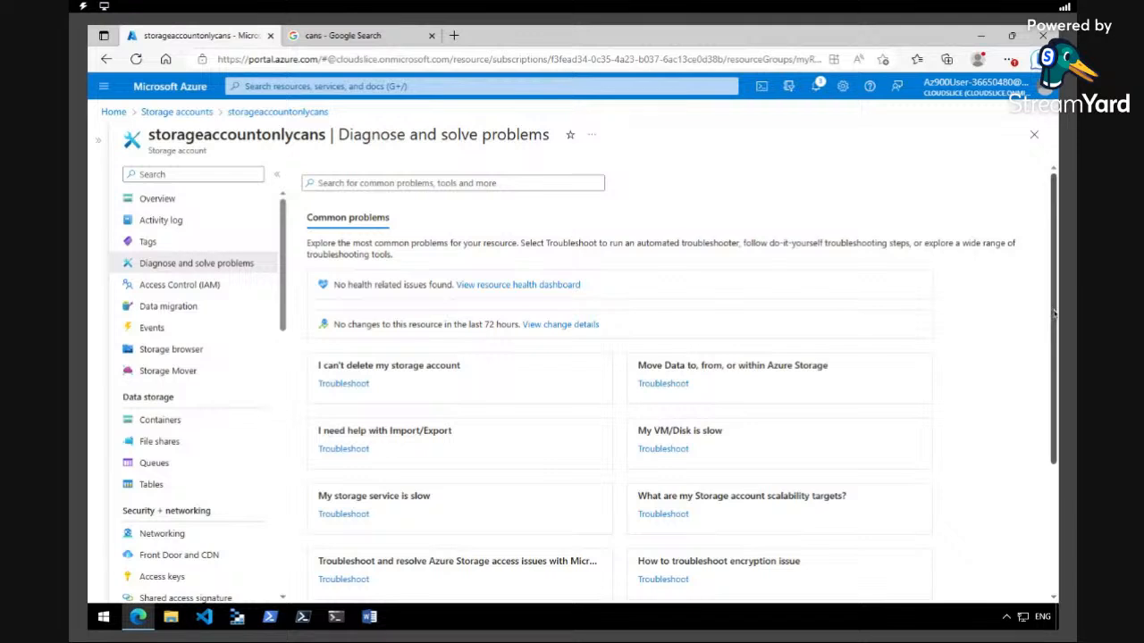
{"action": "scroll", "coordinate": [1054, 312], "scroll_direction": "down", "scroll_amount": 1}
{"action": "left_click_drag", "start_coordinate": [1055, 314], "coordinate": [1054, 364]}
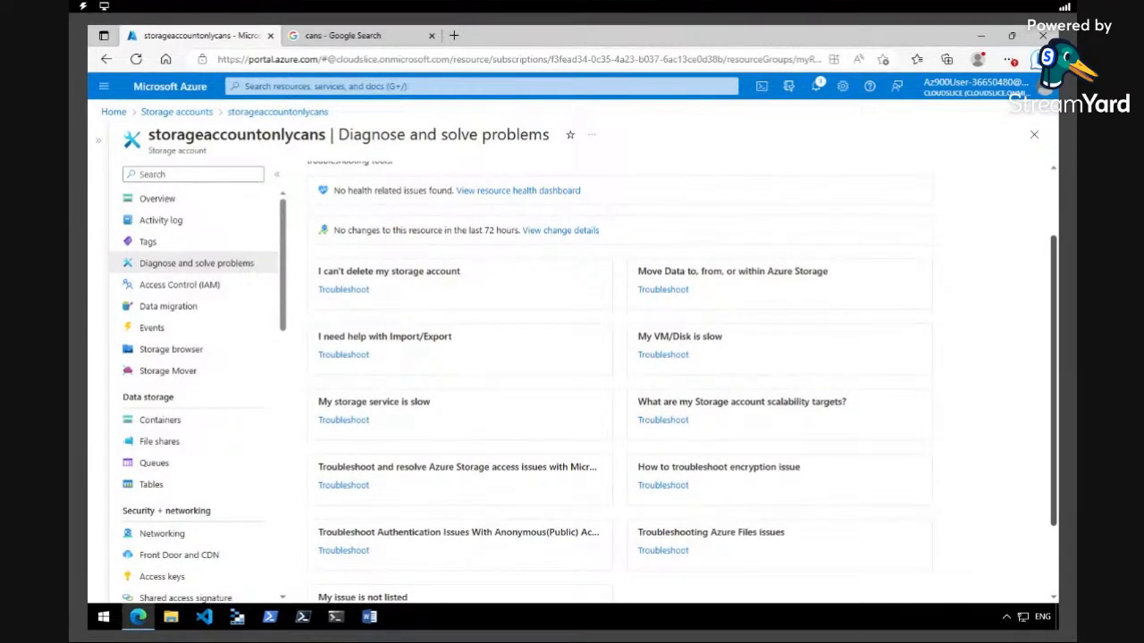
{"action": "scroll", "coordinate": [1054, 356], "scroll_direction": "down", "scroll_amount": 2}
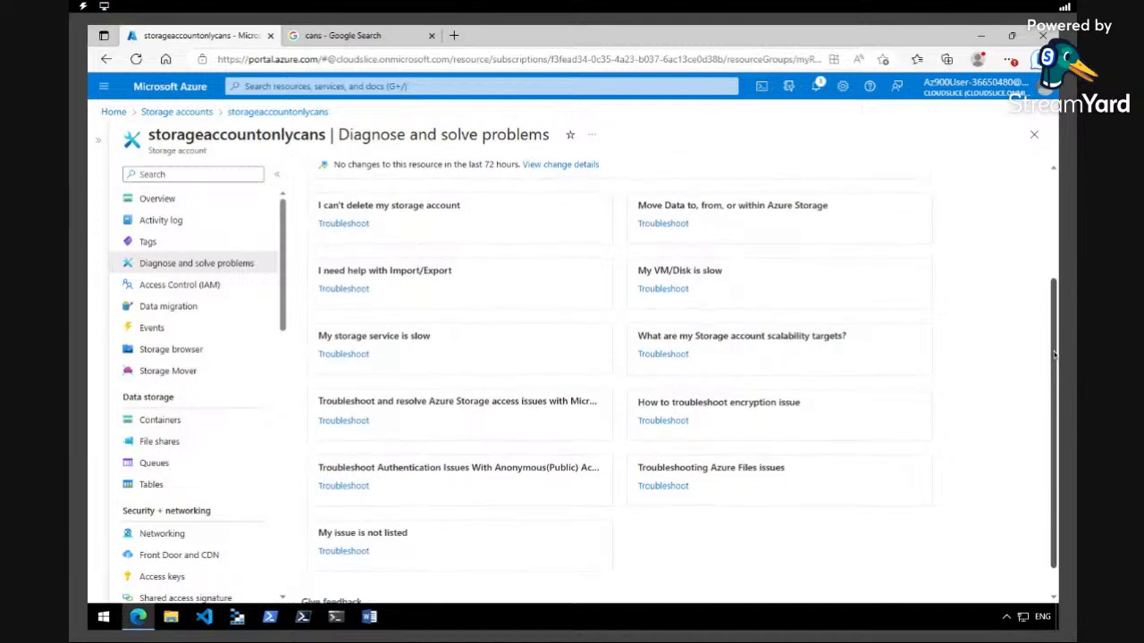
{"action": "scroll", "coordinate": [1055, 356], "scroll_direction": "up", "scroll_amount": 1}
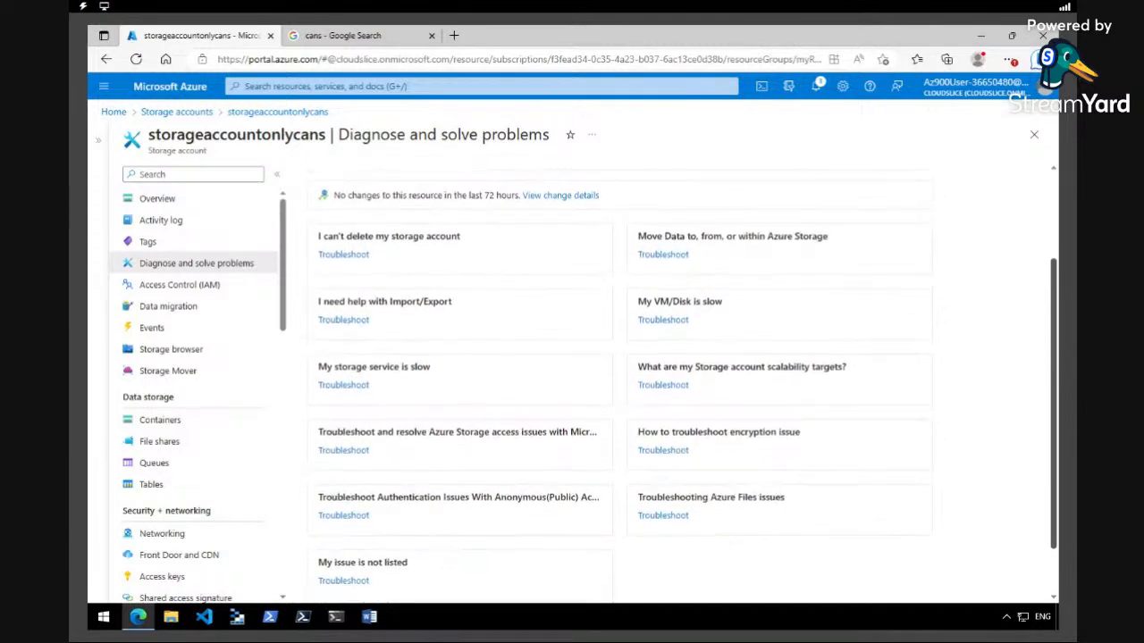
{"action": "left_click_drag", "start_coordinate": [1055, 388], "coordinate": [1055, 385]}
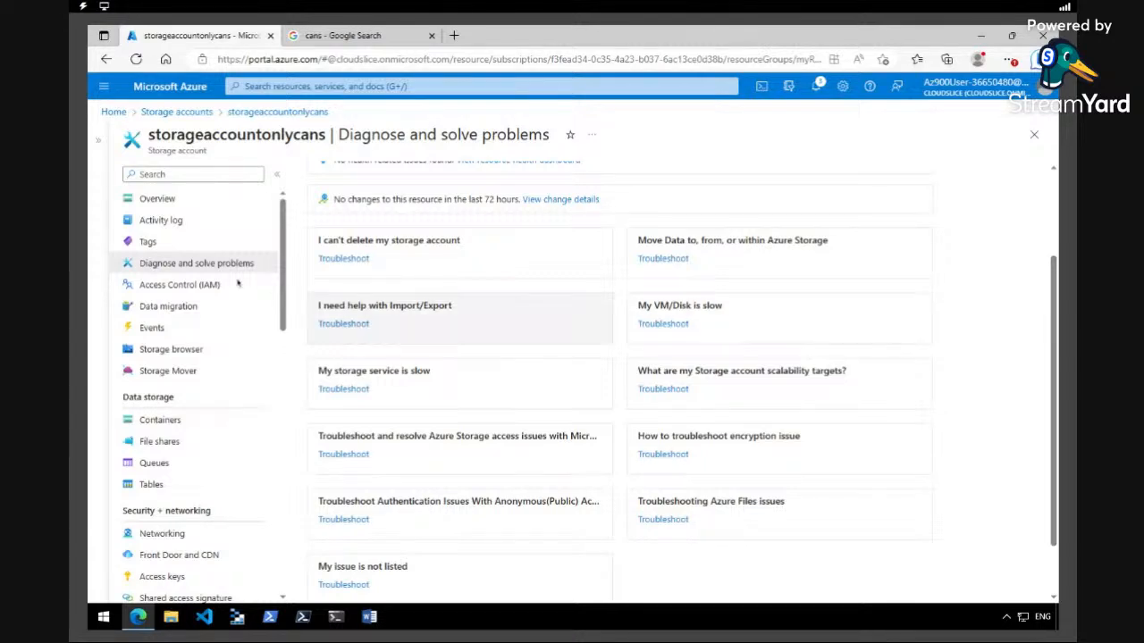
{"action": "scroll", "coordinate": [282, 277], "scroll_direction": "down", "scroll_amount": 3}
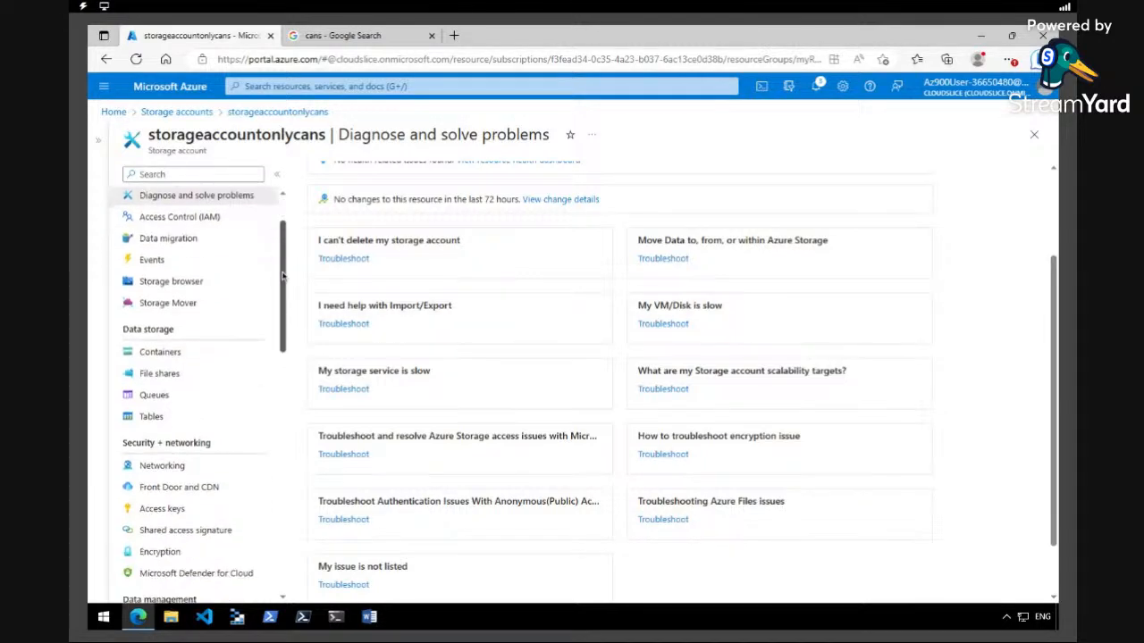
{"action": "scroll", "coordinate": [198, 396], "scroll_direction": "down", "scroll_amount": 4}
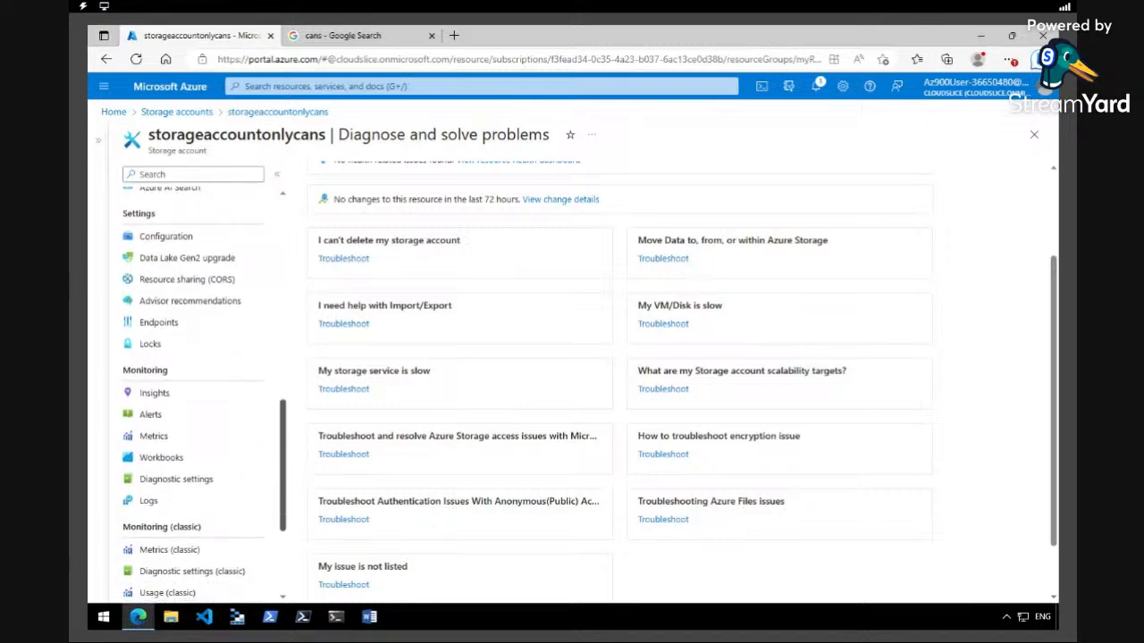
Open the storage account's Insights and review its availability and transaction charts
{"action": "left_click", "coordinate": [175, 394]}
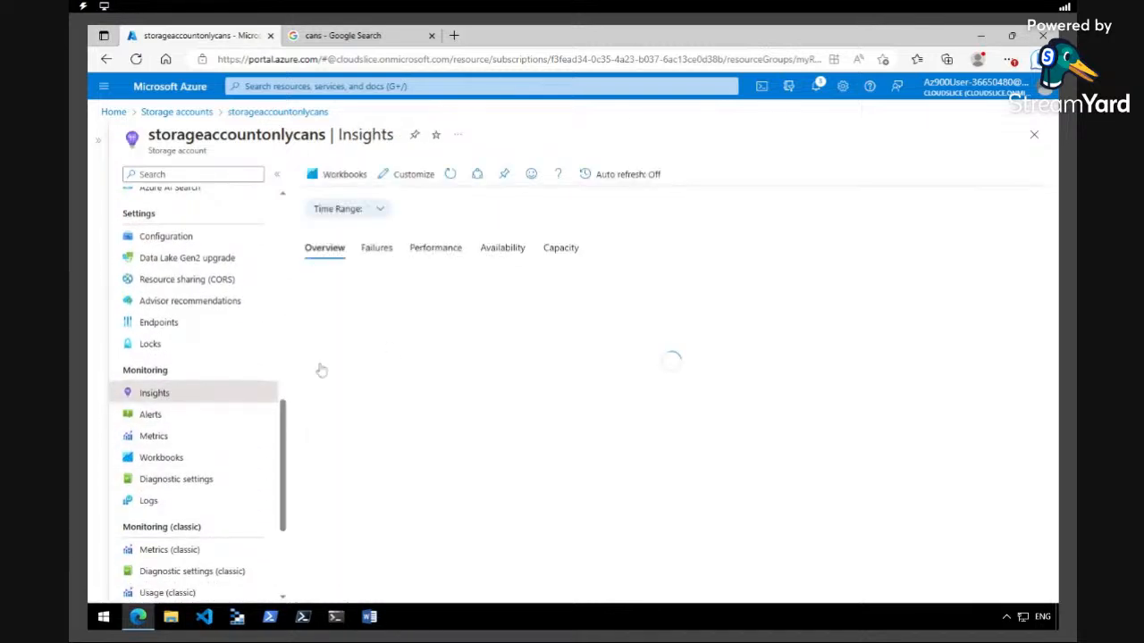
{"action": "scroll", "coordinate": [1056, 305], "scroll_direction": "down", "scroll_amount": 1}
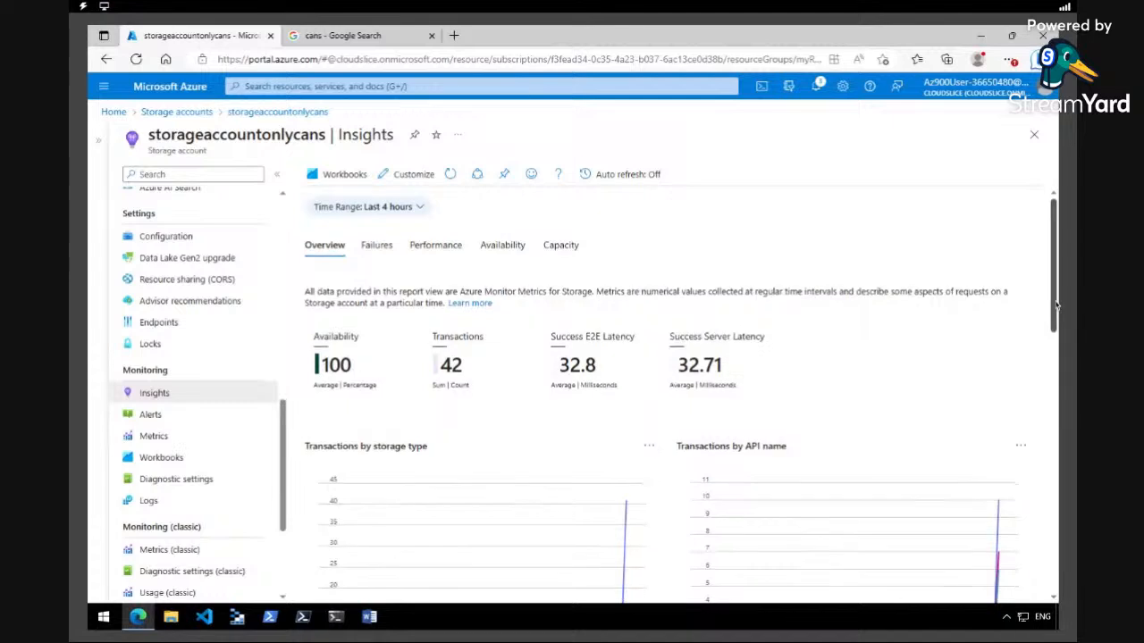
{"action": "scroll", "coordinate": [679, 393], "scroll_direction": "down", "scroll_amount": 3}
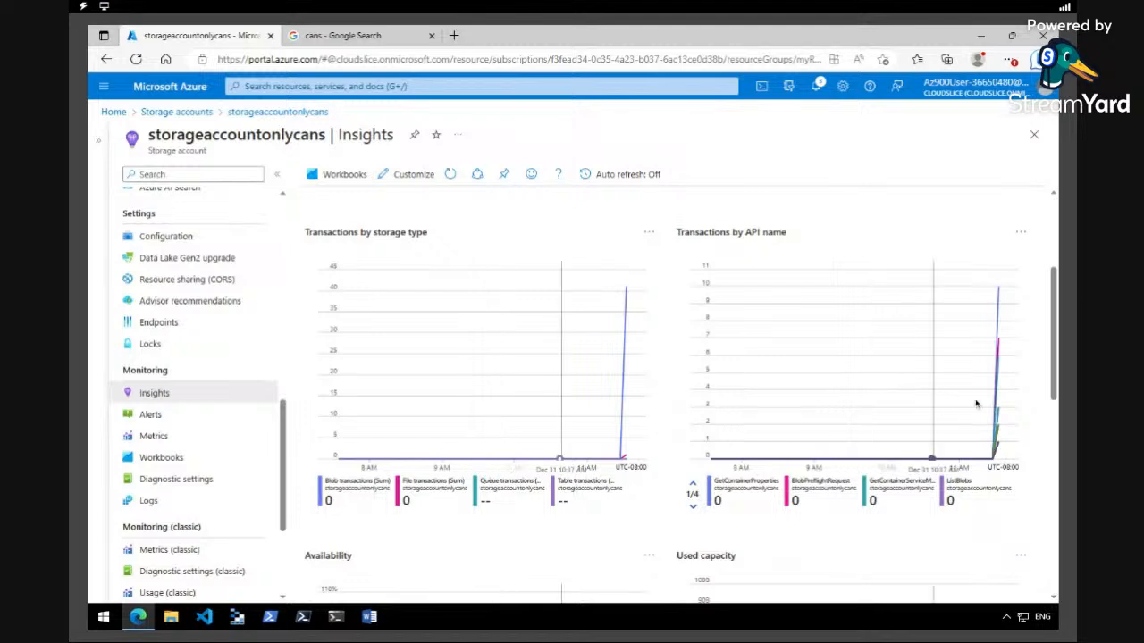
{"action": "scroll", "coordinate": [1052, 395], "scroll_direction": "down", "scroll_amount": 2}
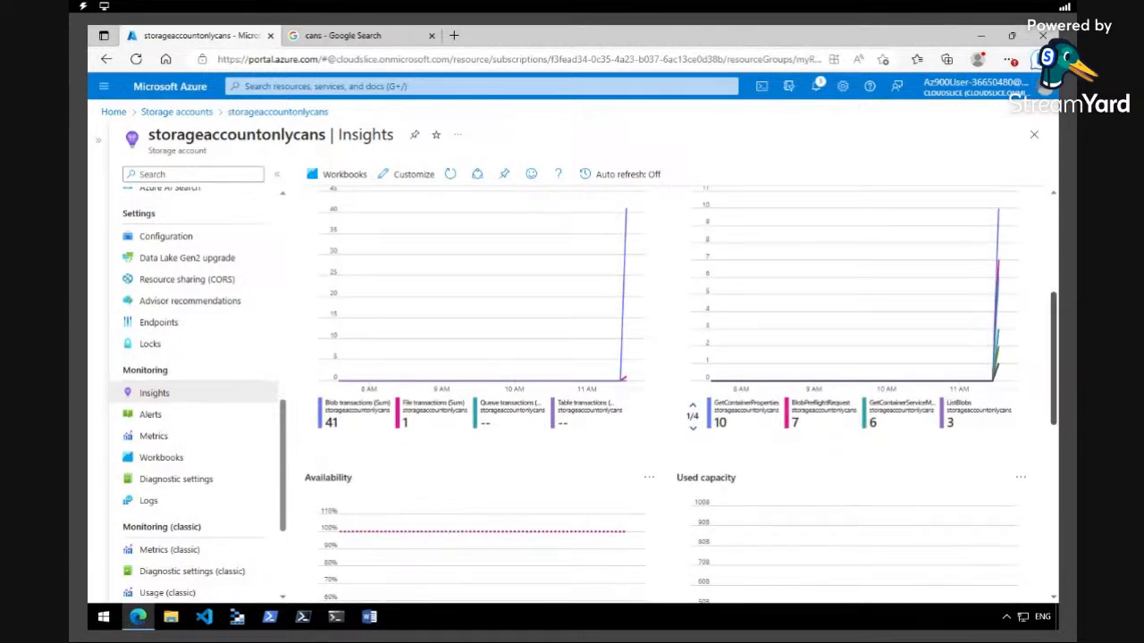
{"action": "scroll", "coordinate": [681, 395], "scroll_direction": "up", "scroll_amount": 1}
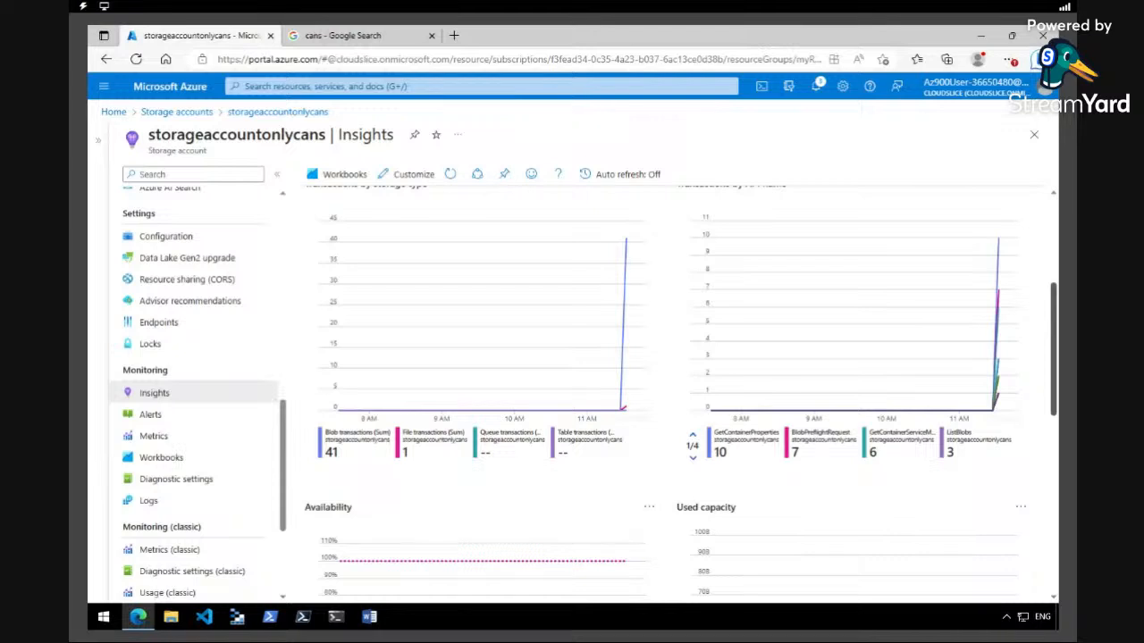
Delete the storageaccountonlycans storage account from All resources, confirming by entering delete
{"action": "left_click", "coordinate": [104, 85]}
{"action": "left_click", "coordinate": [127, 135]}
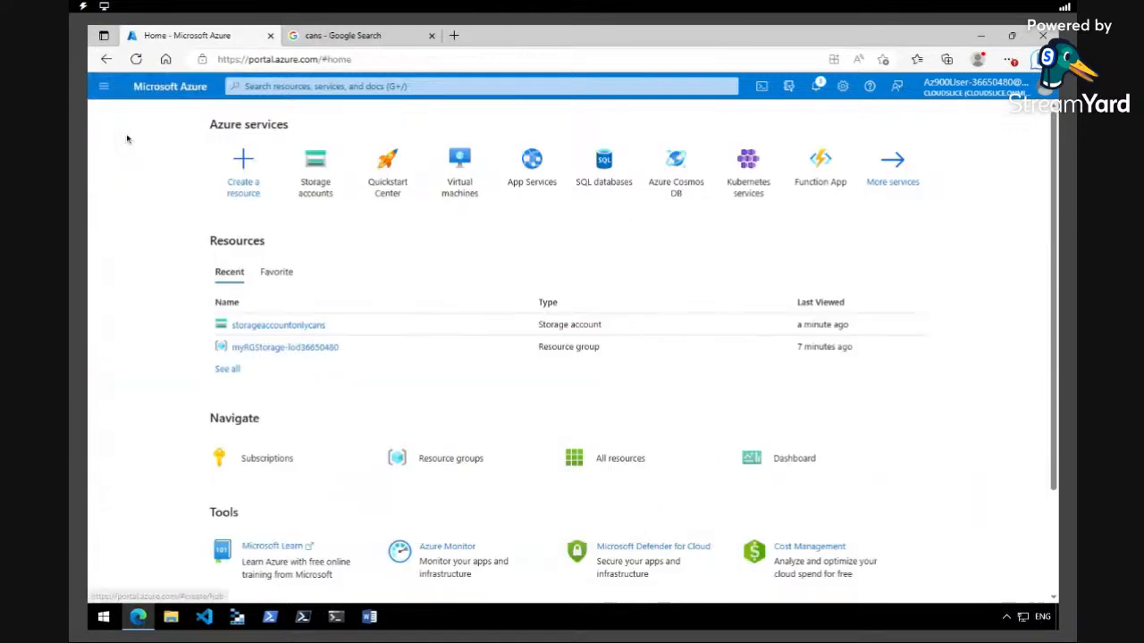
{"action": "left_click", "coordinate": [630, 465]}
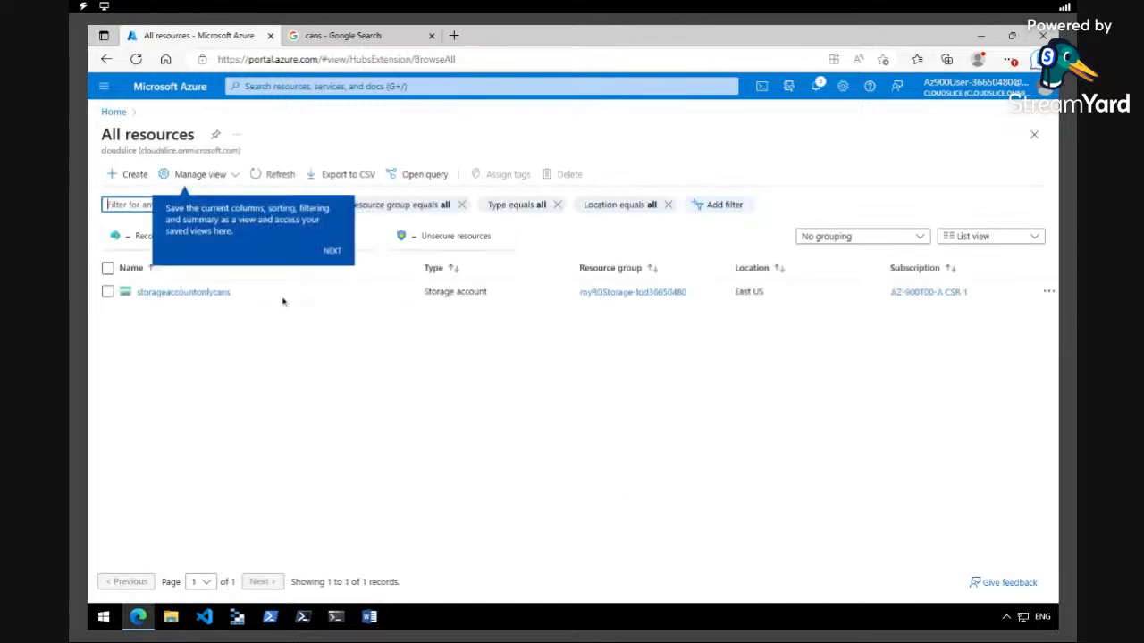
{"action": "left_click", "coordinate": [108, 269]}
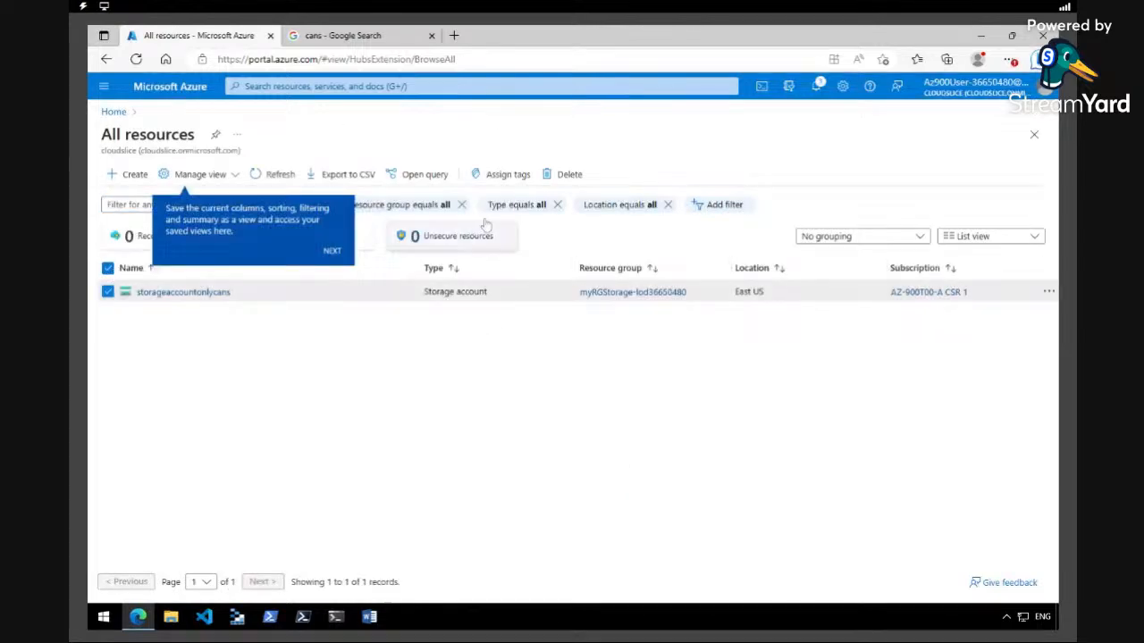
{"action": "left_click", "coordinate": [565, 174]}
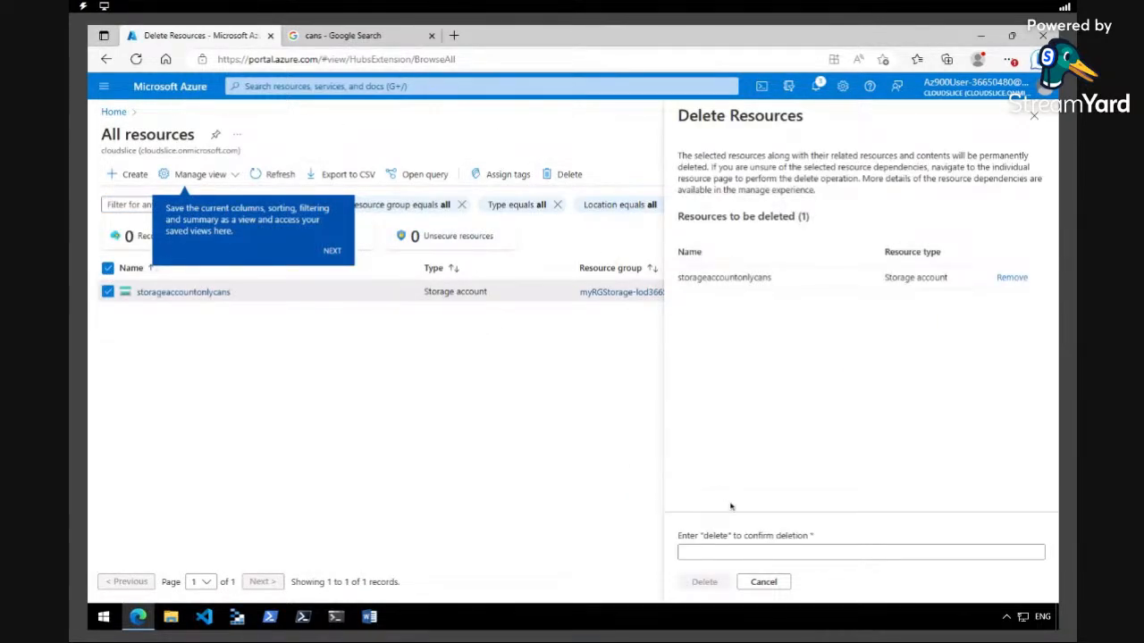
{"action": "left_click", "coordinate": [741, 551]}
{"action": "type", "text": "delete"}
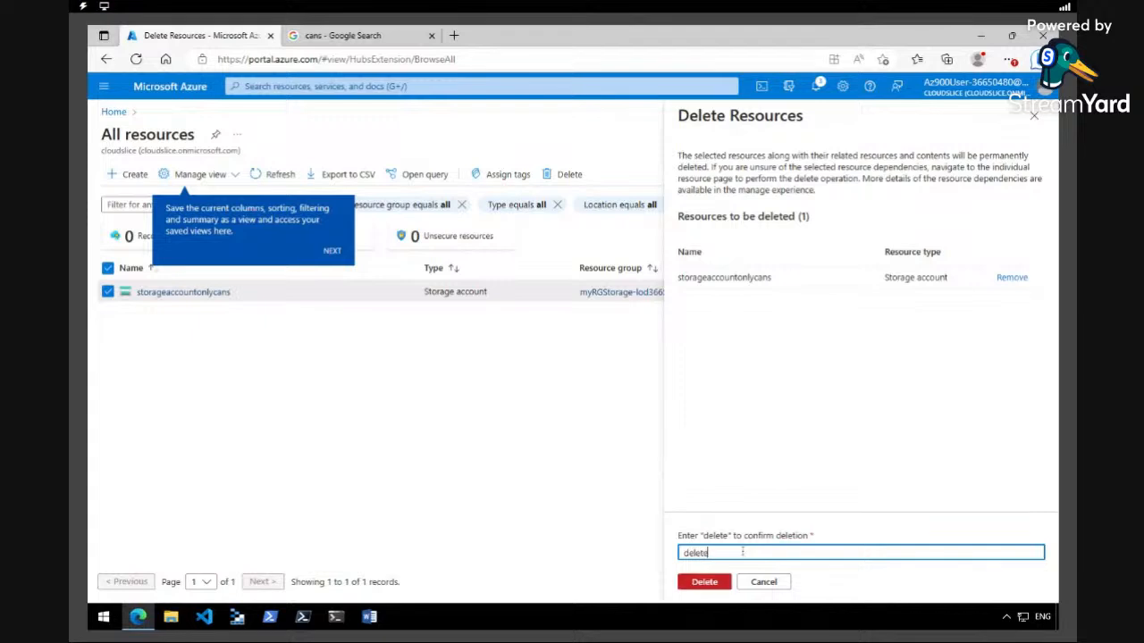
{"action": "left_click", "coordinate": [717, 581]}
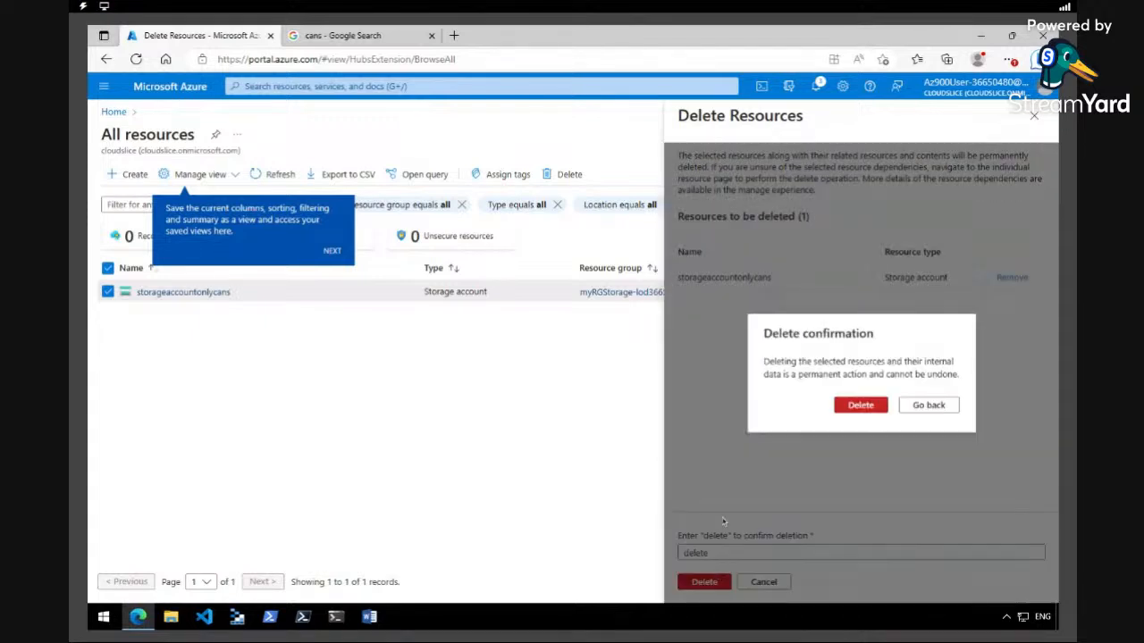
{"action": "left_click", "coordinate": [845, 409]}
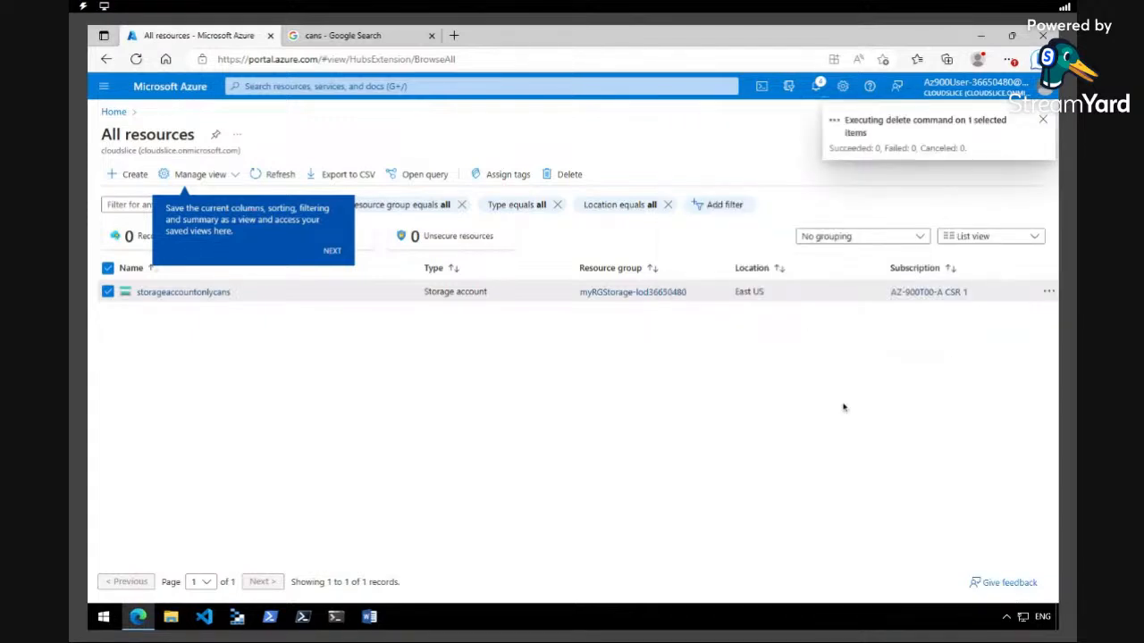